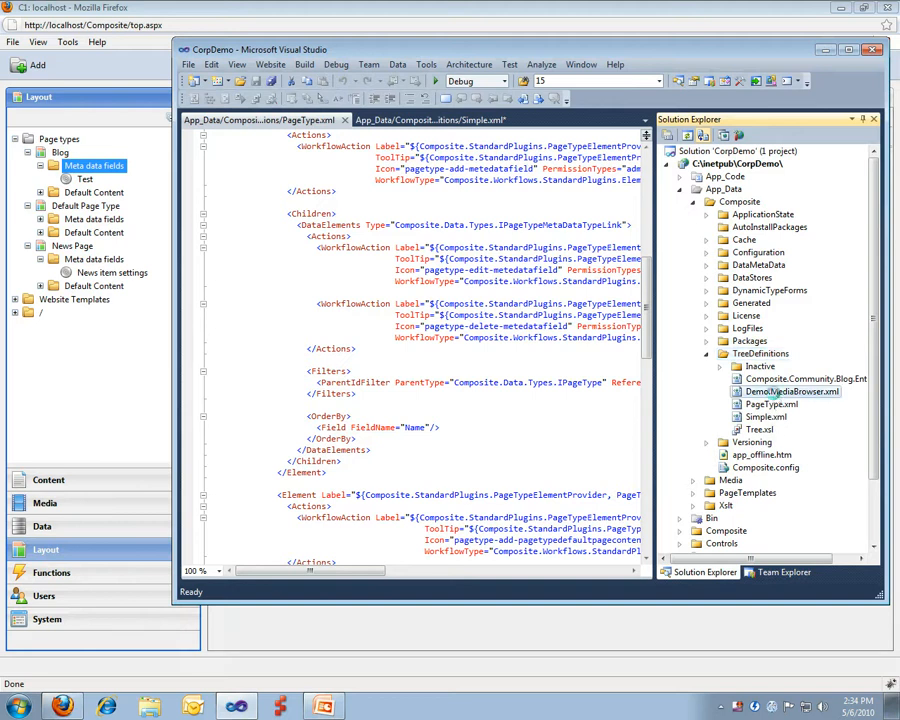
Step: Trim the Browse images label in Demo.MediaBrowser.xml back to just 'Browse images' and save
double_click(781, 392)
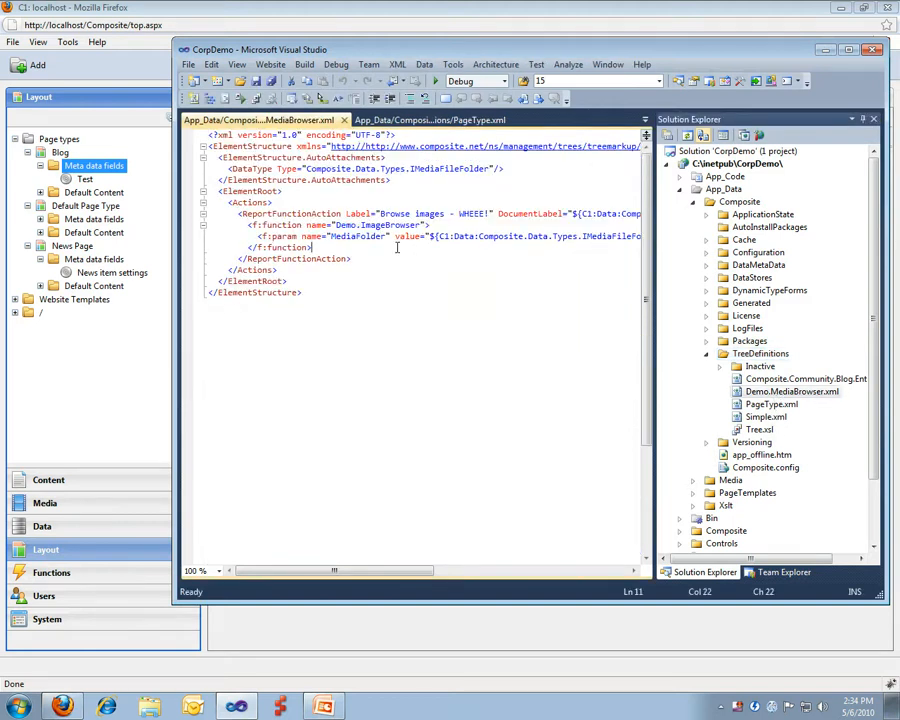
left_click(444, 214)
key("ctrl+s")
key("shift+Right")
key("shift+Right")
key("shift+Right")
key("shift+Right")
key("shift+Right")
key("shift+Right")
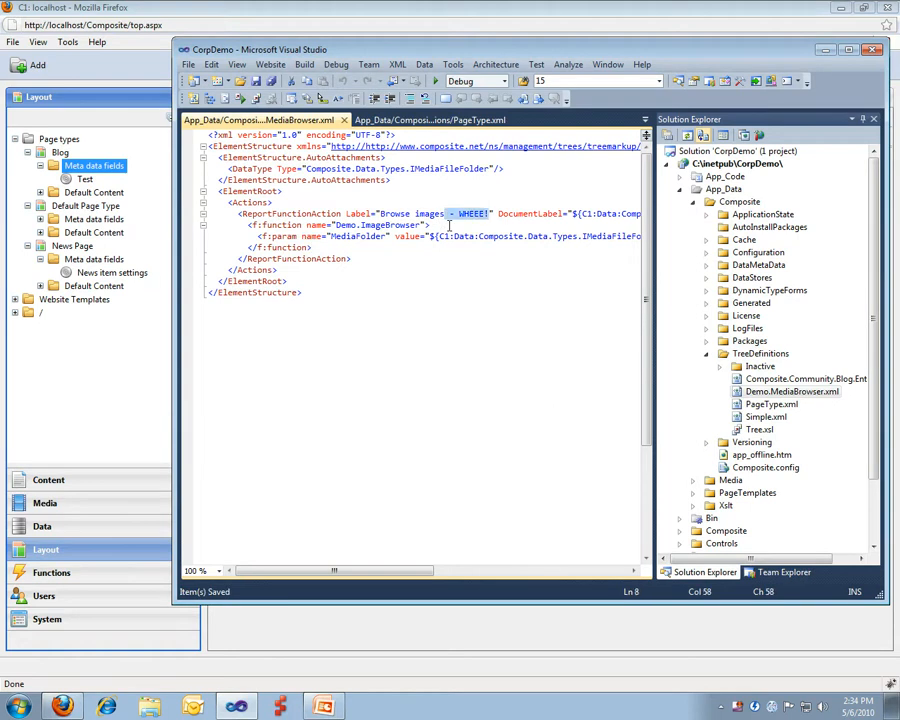
key("Delete")
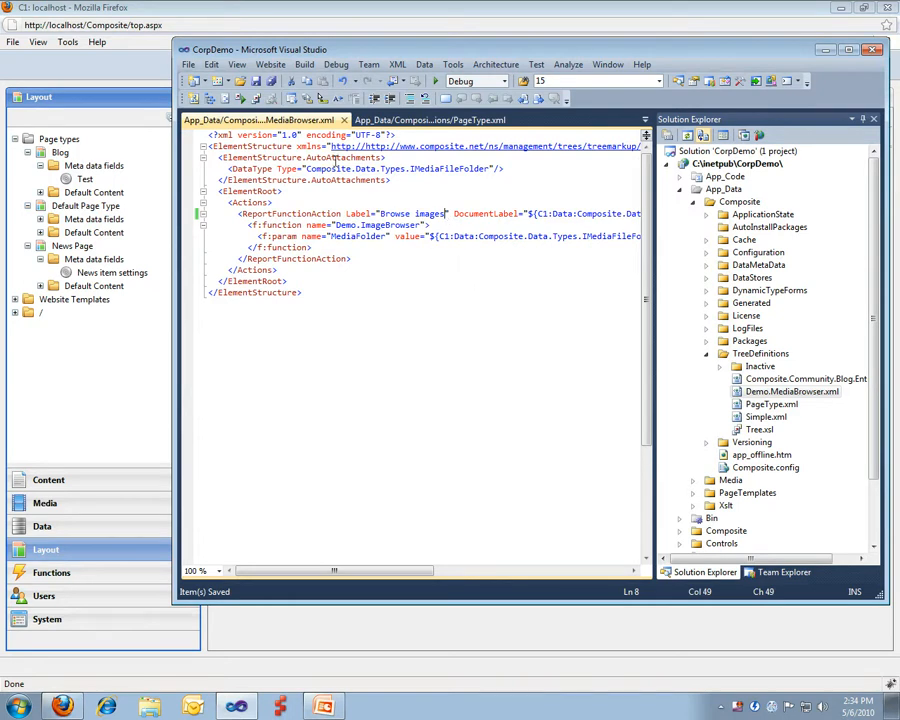
Step: Review the AutoAttachments element and its IMediaFileFolder data type
left_click(333, 158)
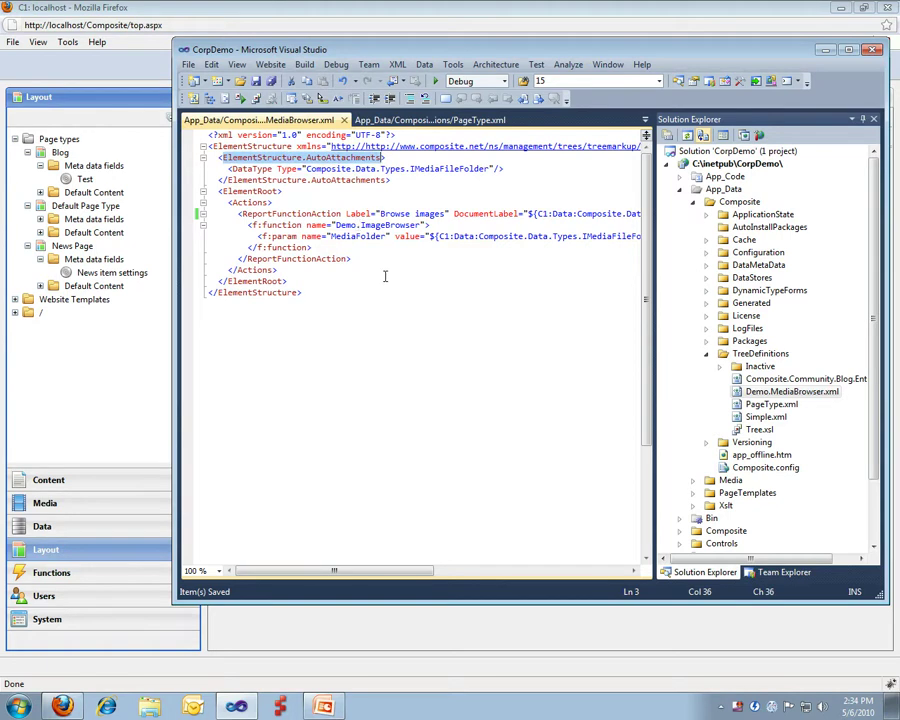
double_click(448, 168)
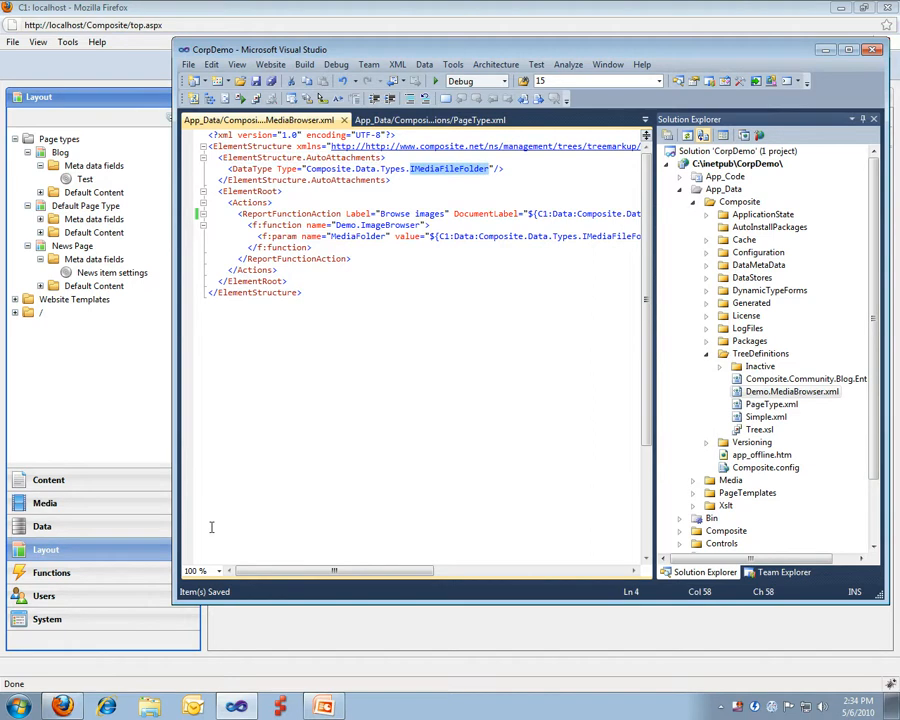
Step: Expand All Media Files > Media Archive to show its subfolders, then return to the tree definition
left_click(130, 503)
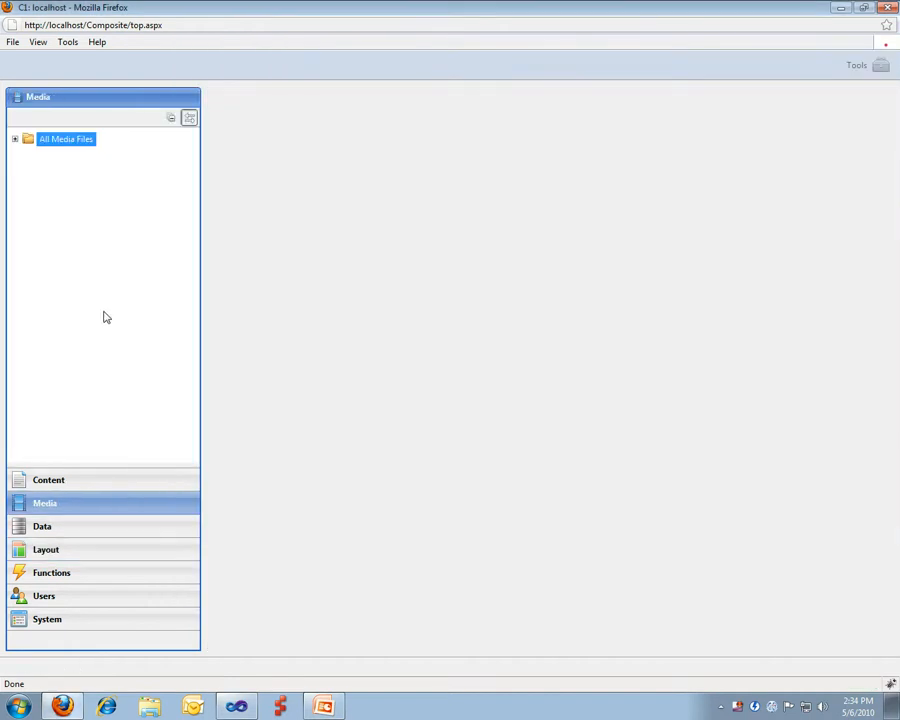
double_click(68, 139)
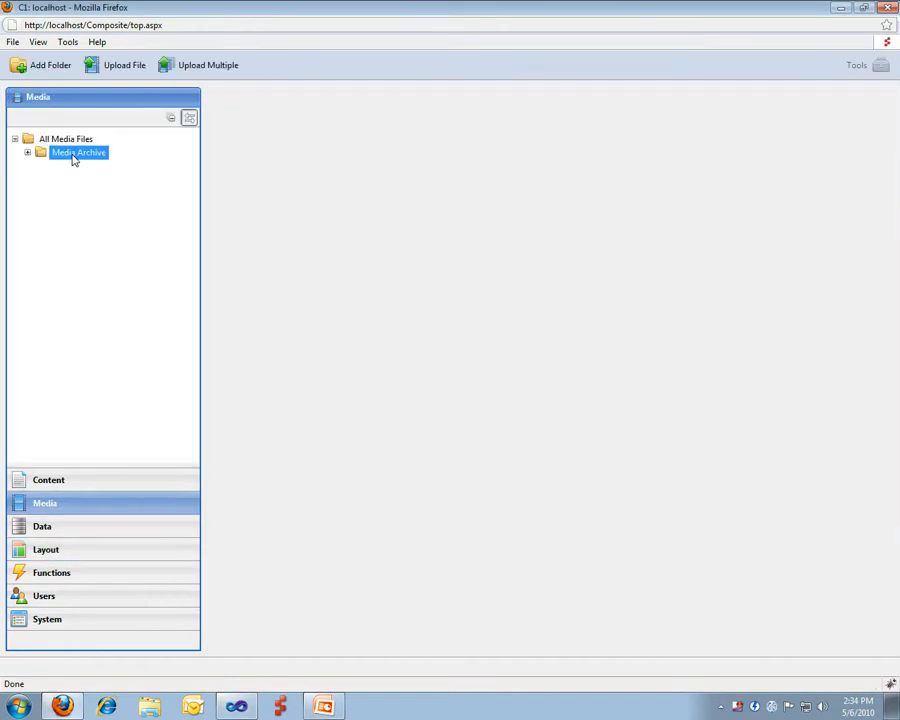
left_click(79, 165)
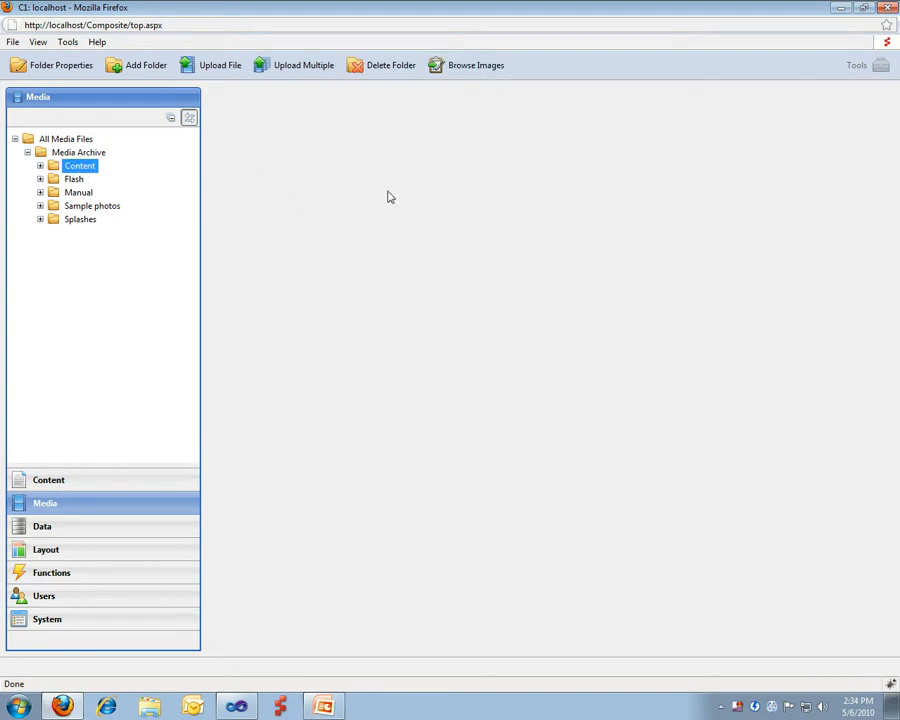
key("alt+Tab")
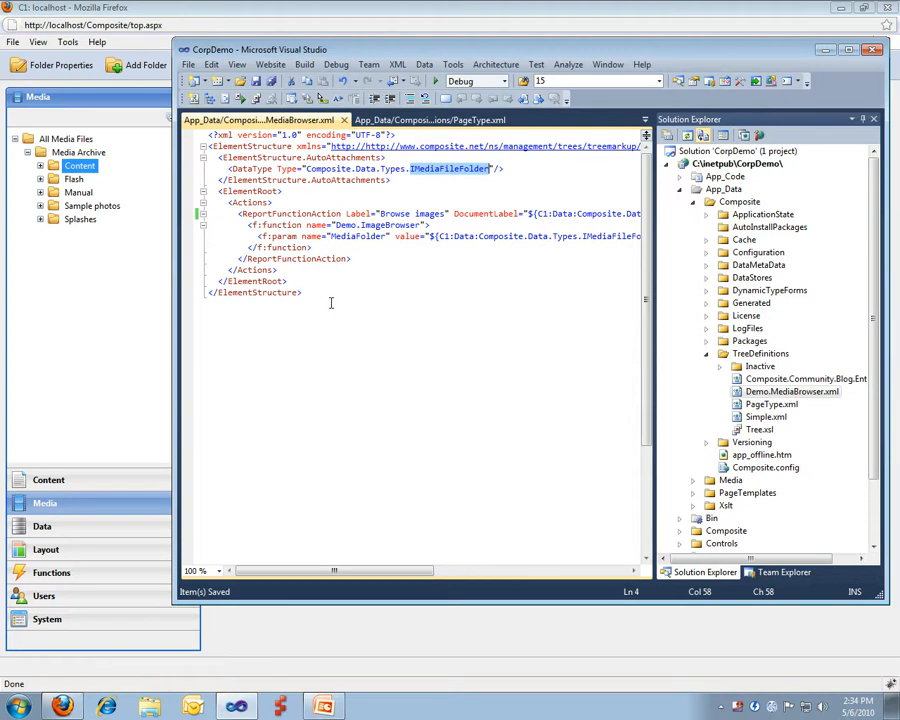
double_click(298, 214)
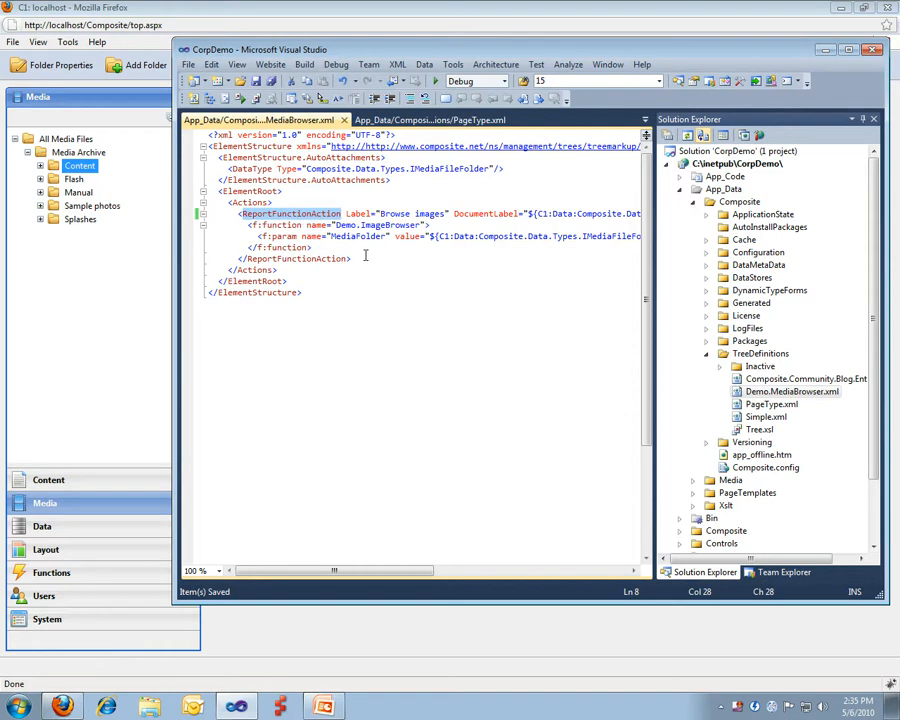
left_click(335, 247)
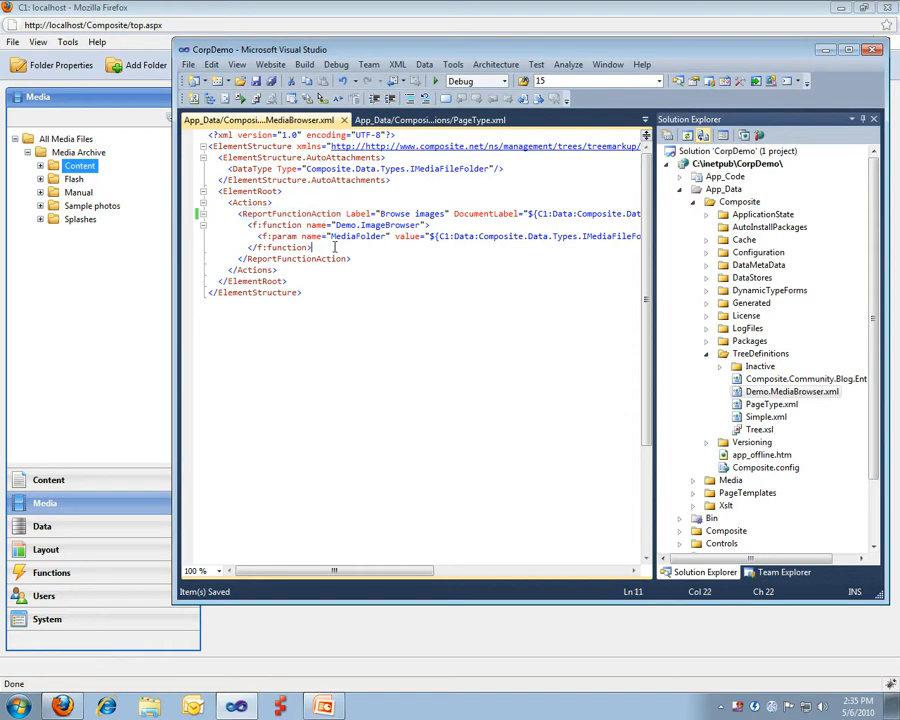
key("Up")
key("Home")
key("shift+Down")
key("shift+Down")
key("shift+Down")
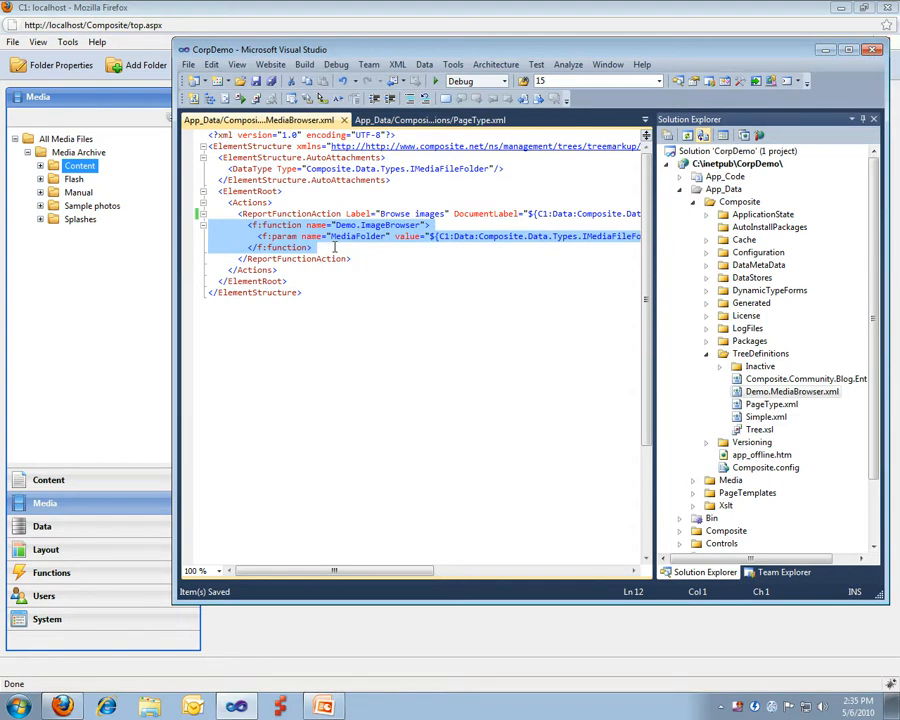
left_click(398, 213)
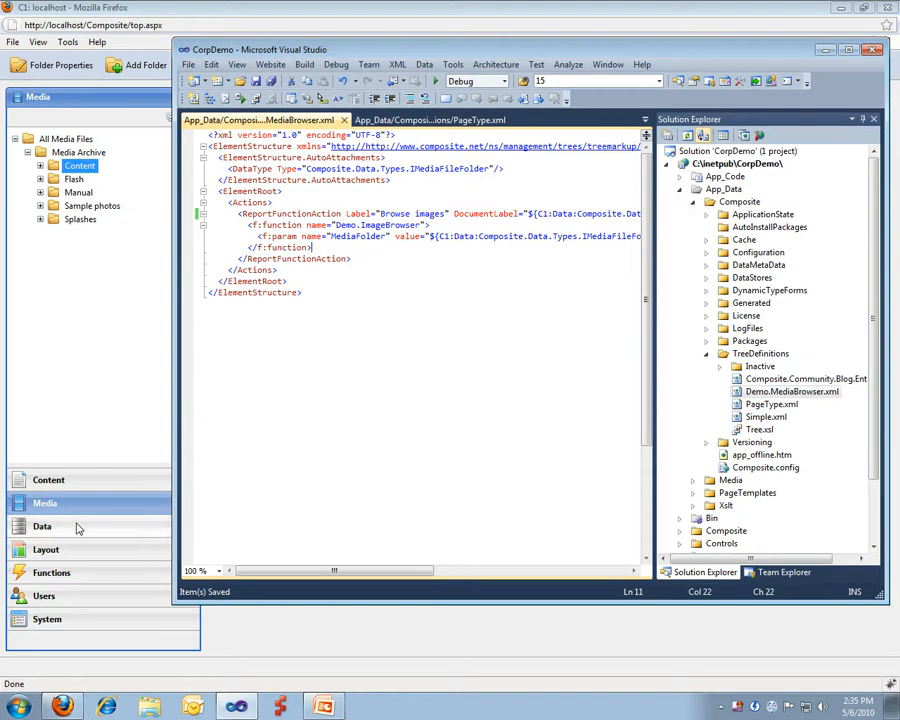
left_click_drag(334, 224, 424, 224)
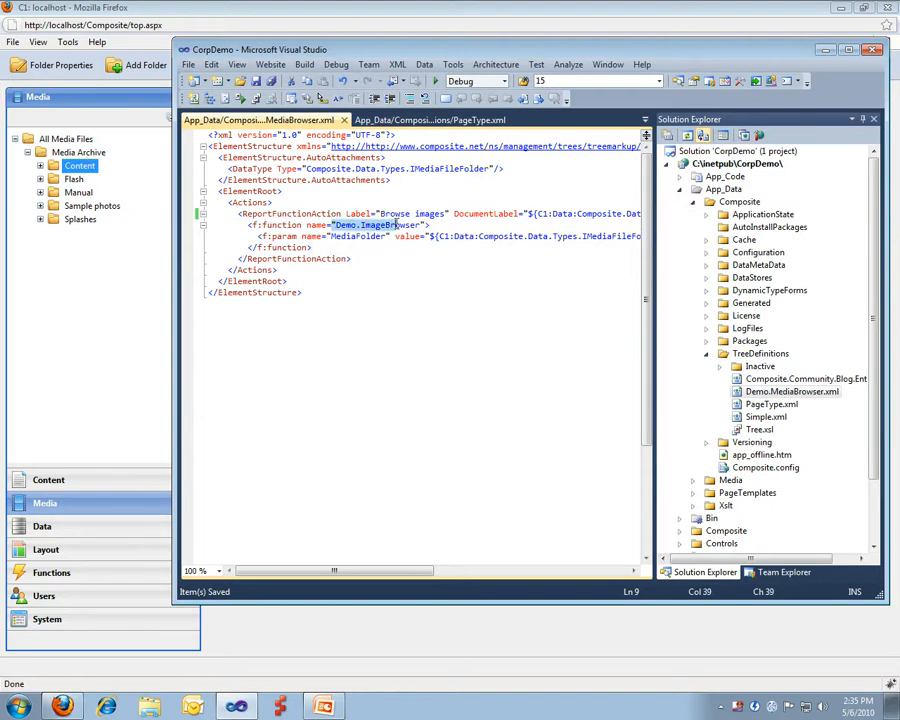
left_click(408, 236)
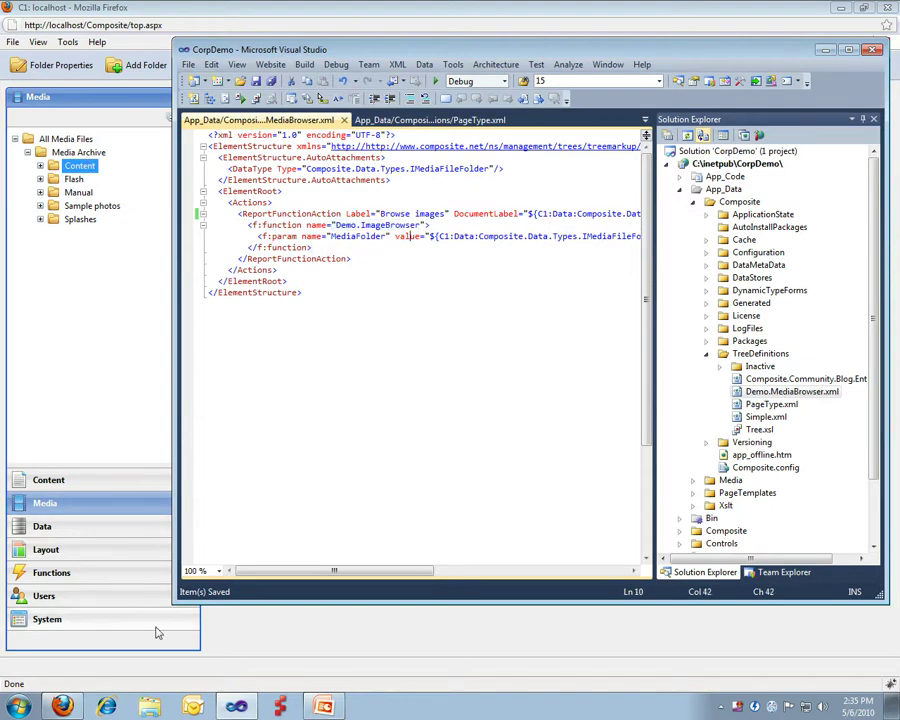
Step: Edit the ImageBrowser XSLT function from XSLT functions > Demo
left_click(104, 572)
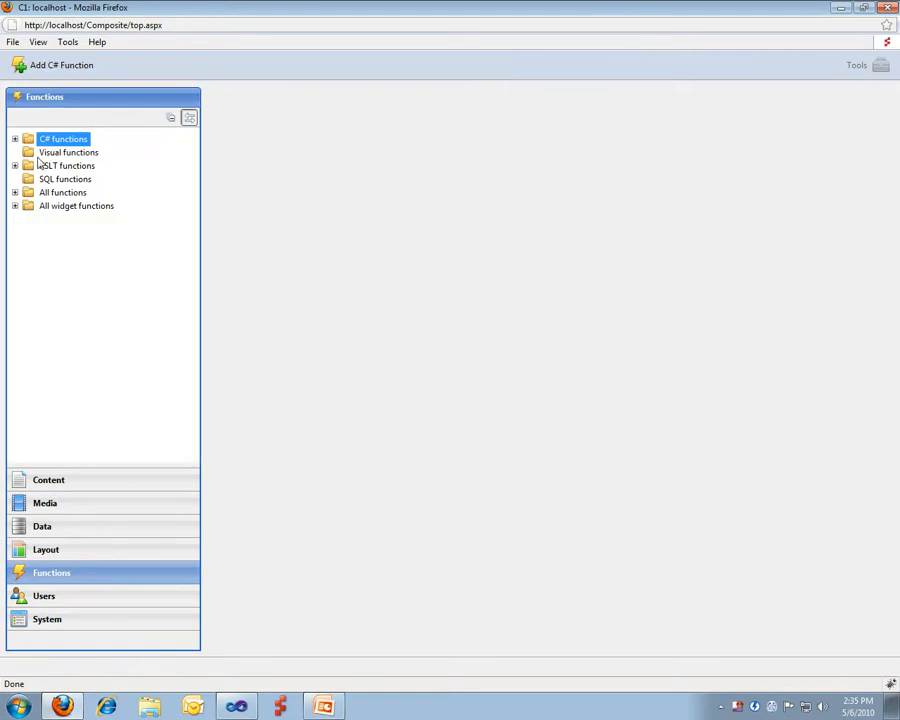
double_click(44, 166)
double_click(62, 192)
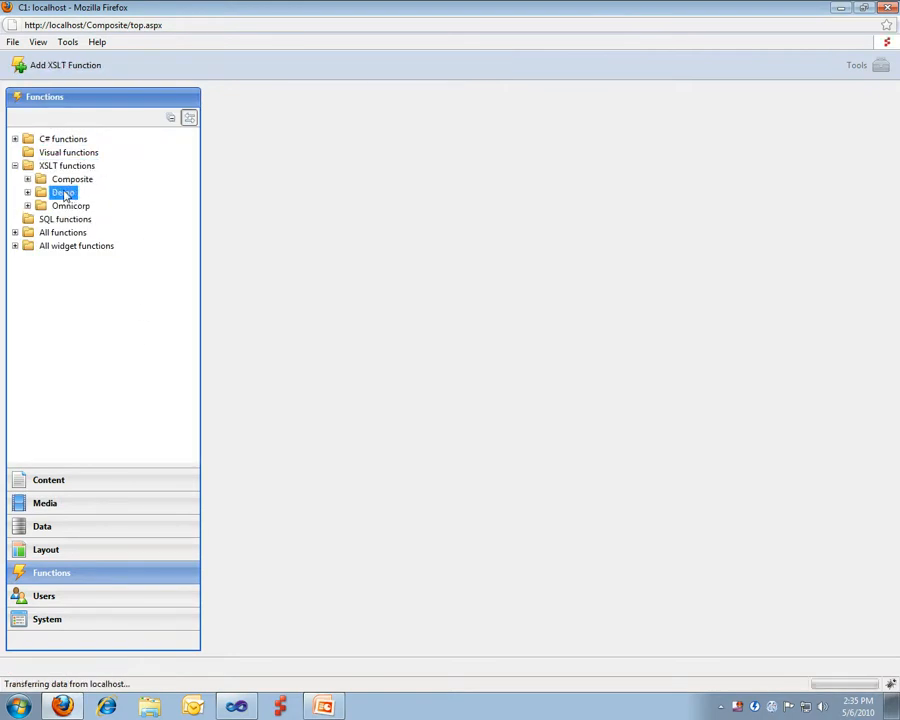
right_click(88, 205)
left_click(150, 210)
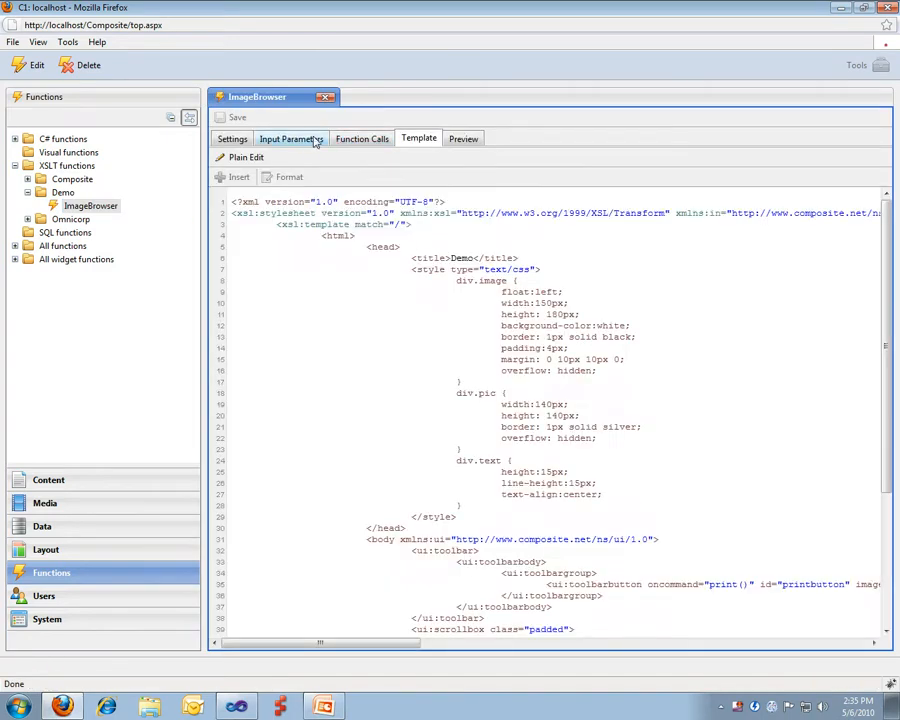
Step: Review its MediaFolder input parameter, the GetIImageFileXml call and the XSLT template
left_click(291, 138)
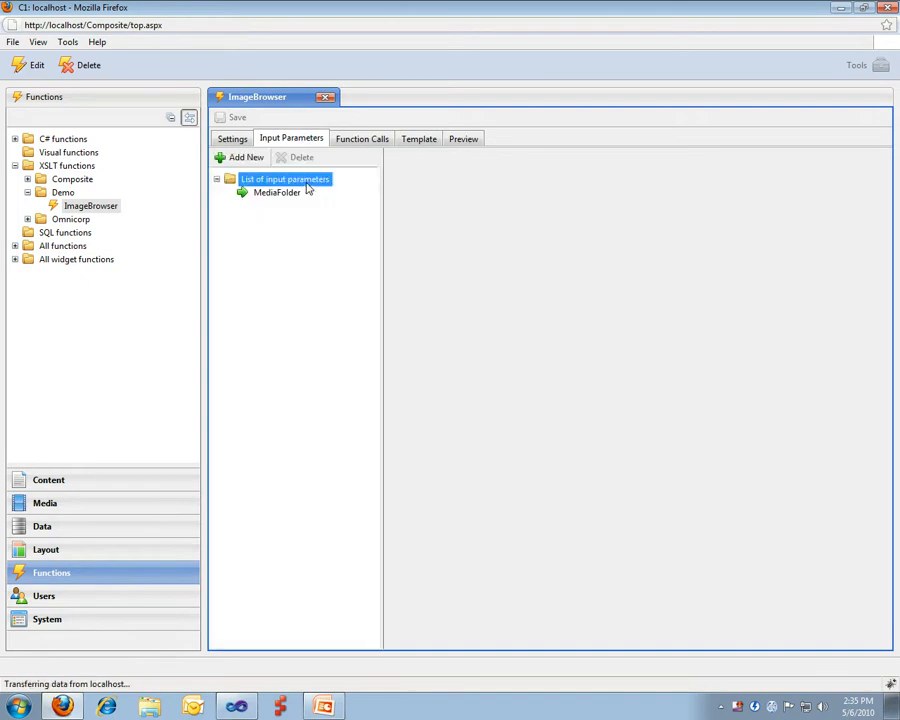
left_click(277, 193)
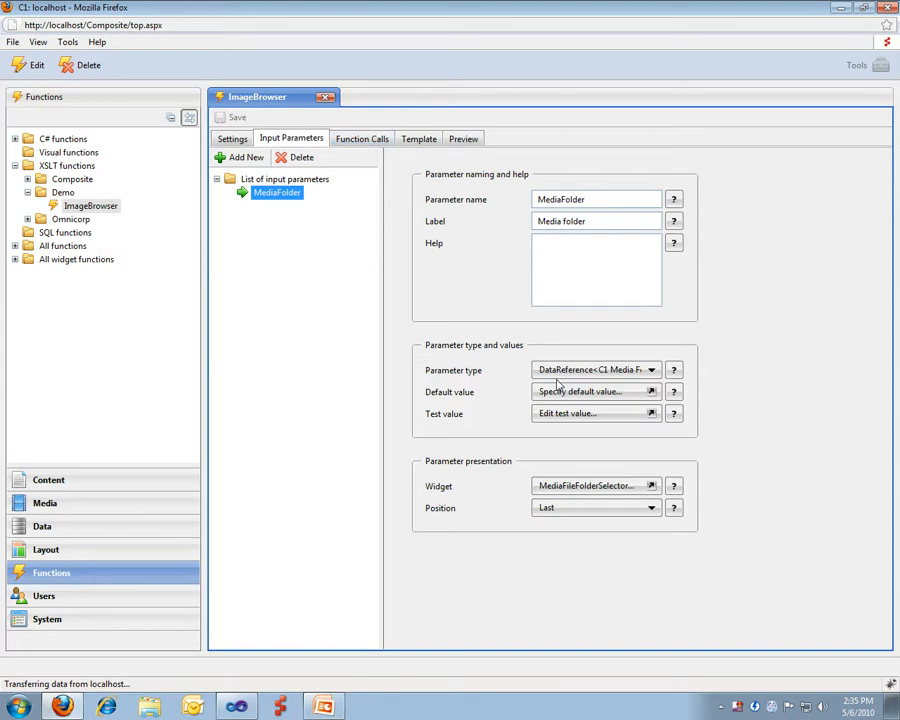
left_click(362, 139)
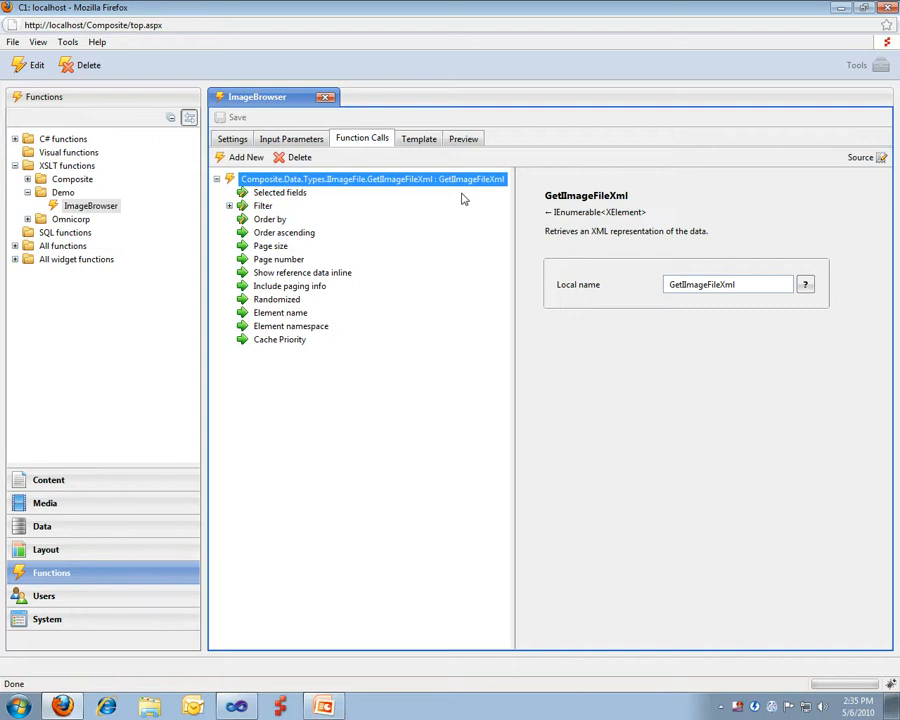
mouse_move(373, 179)
left_click(418, 138)
scroll(480, 375, "down", 5)
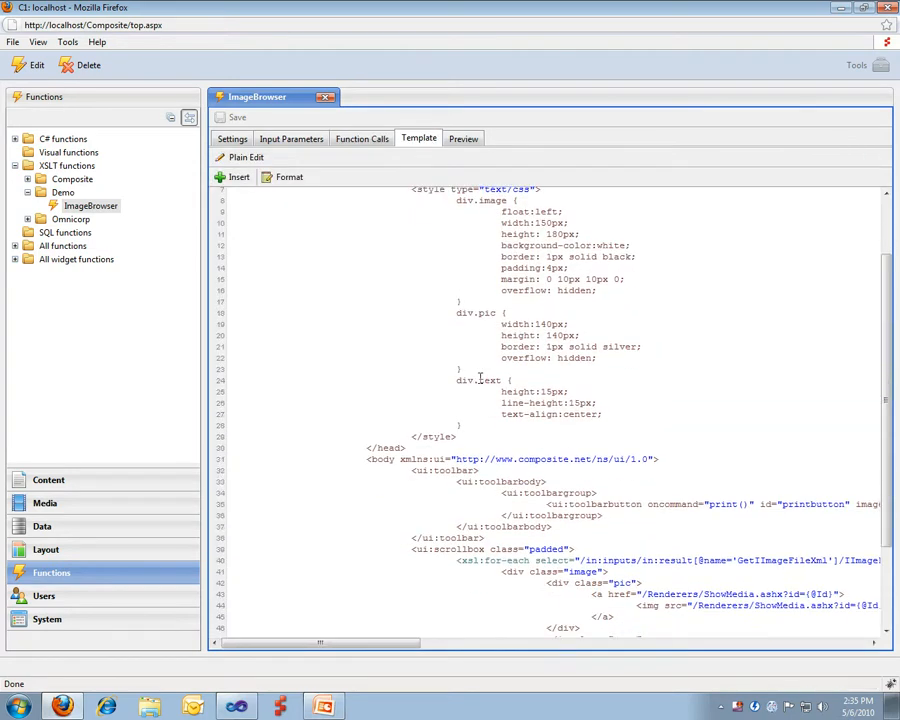
scroll(478, 400, "down", 3)
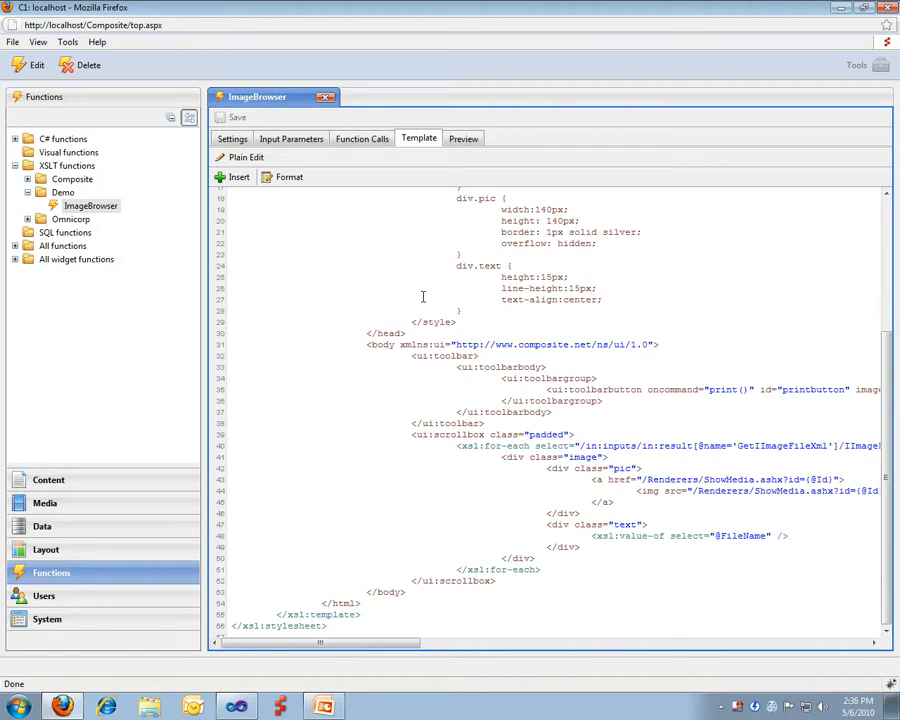
Step: Browse the images of the Sample photos media folder, then return to Visual Studio
left_click(137, 505)
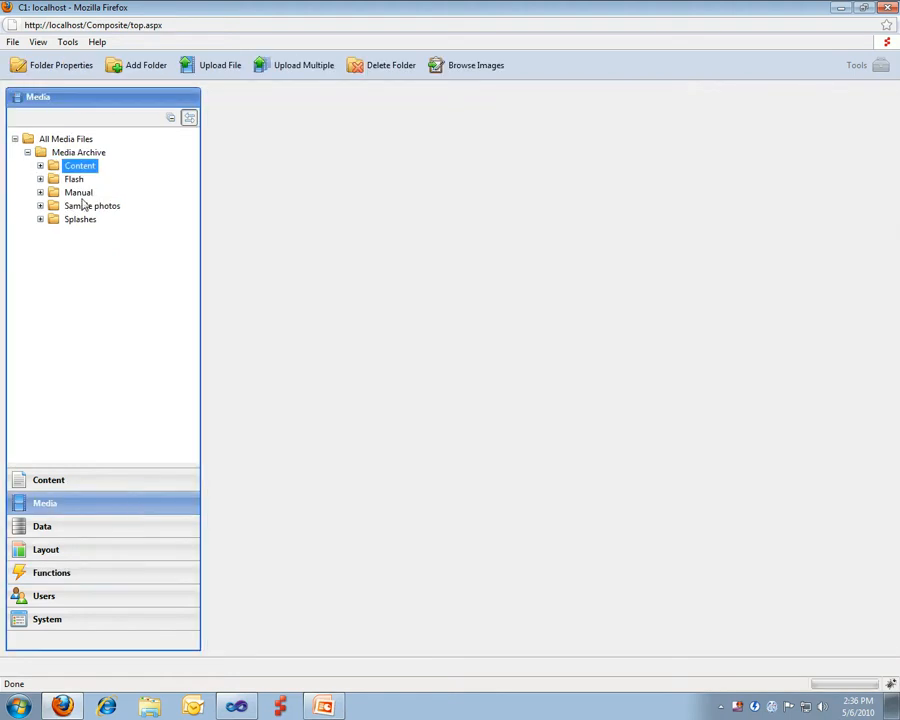
left_click(92, 205)
left_click(446, 70)
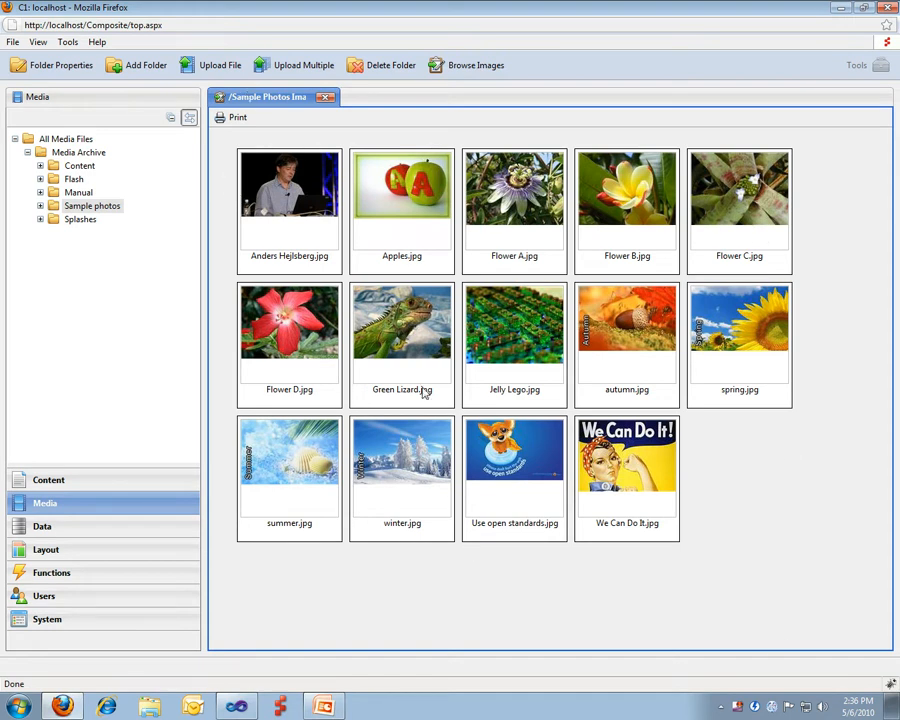
key("alt+Tab")
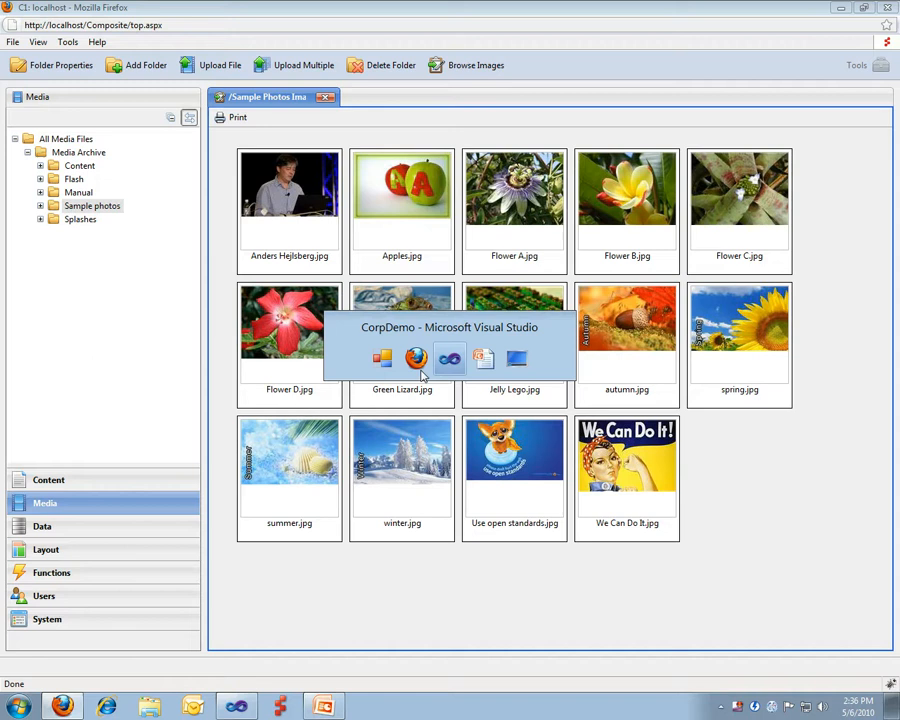
left_click(448, 358)
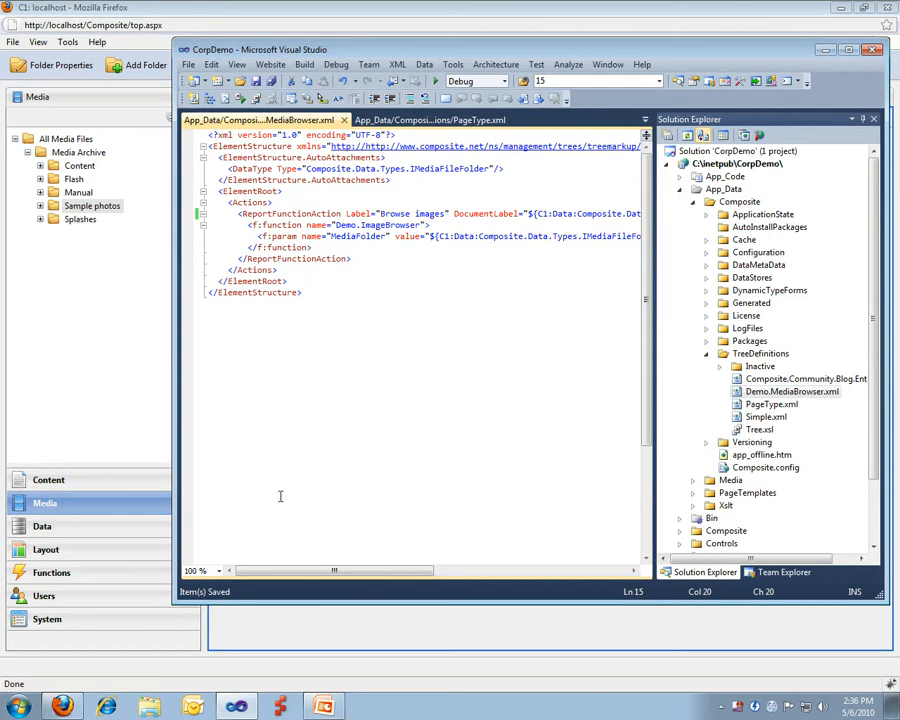
Step: Revisit the ImageBrowser template, show the Media perspective again, then switch to Visual Studio
left_click(144, 540)
left_click(60, 573)
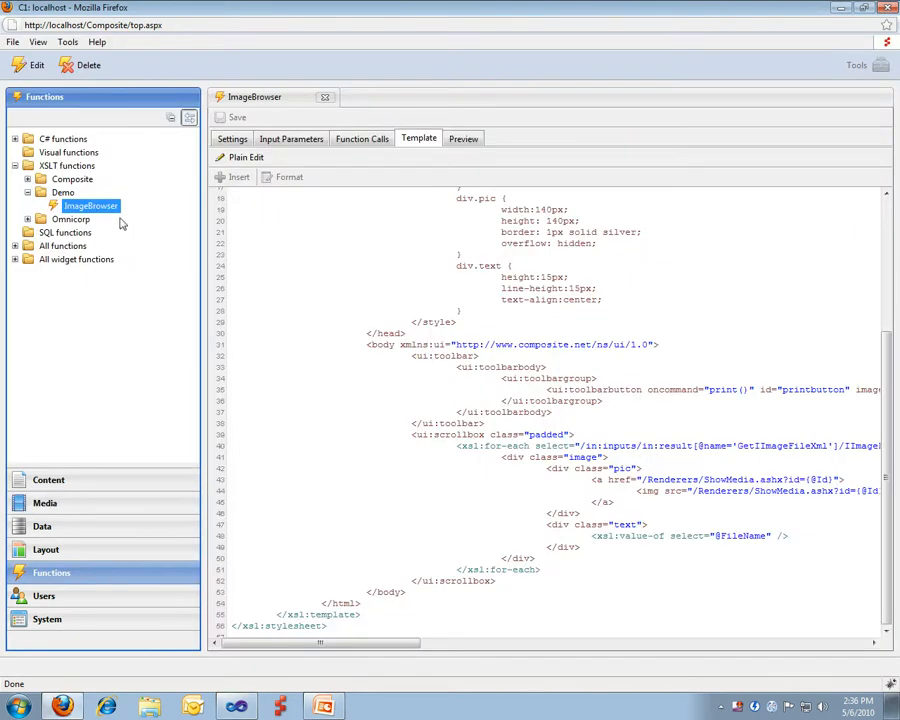
left_click(370, 257)
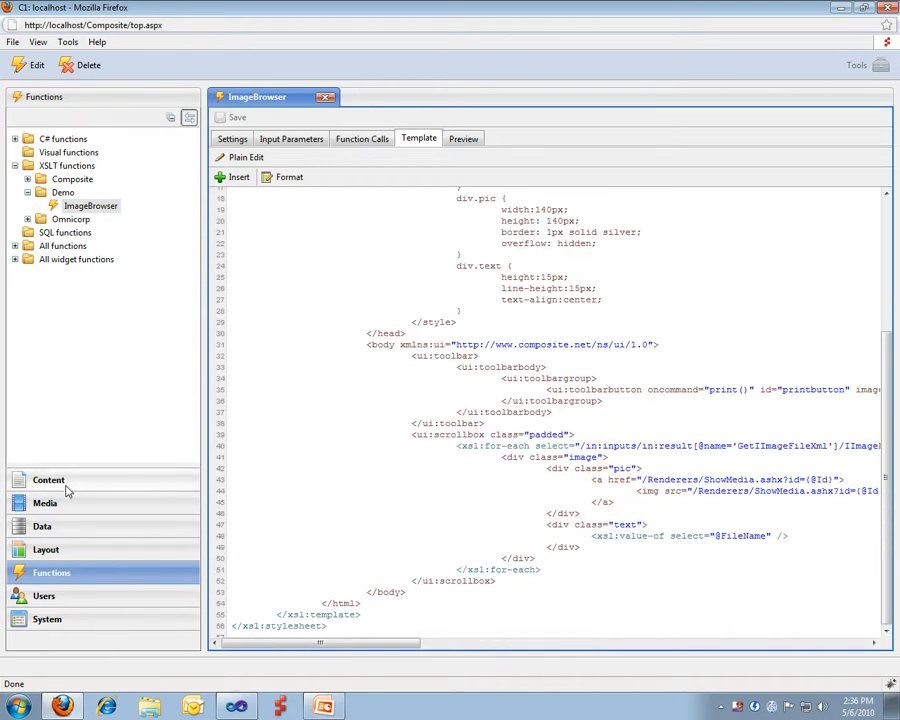
left_click(118, 505)
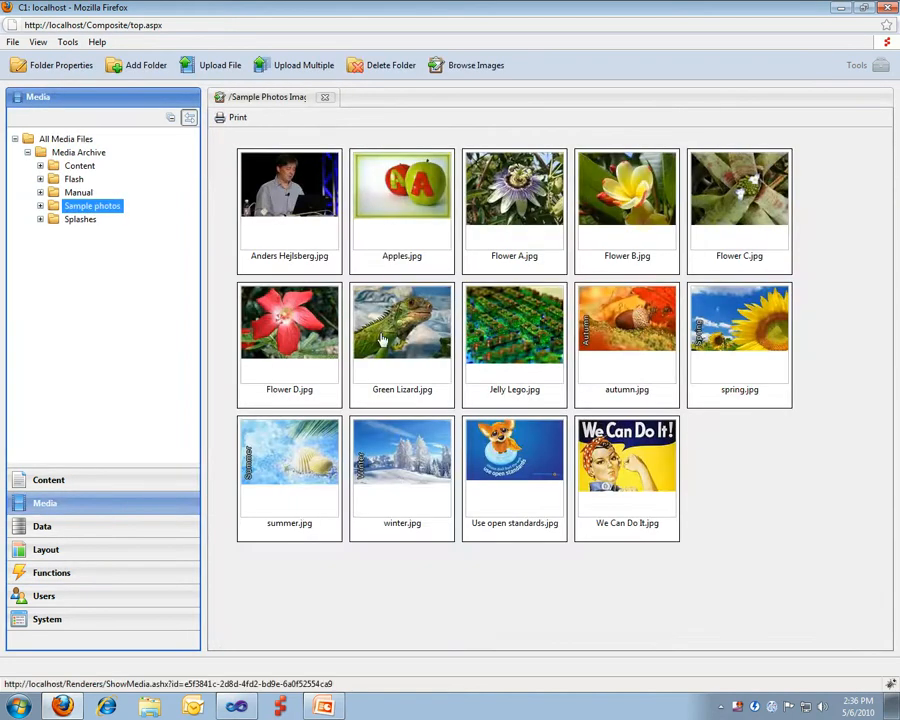
key("alt+Tab")
key("alt+Tab")
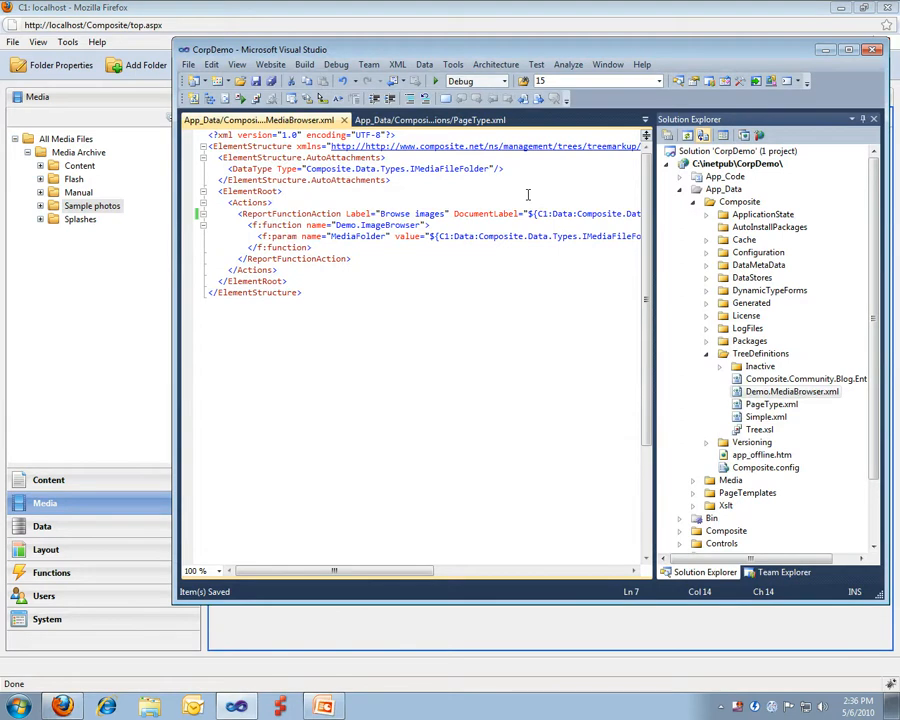
key("Return")
type("<")
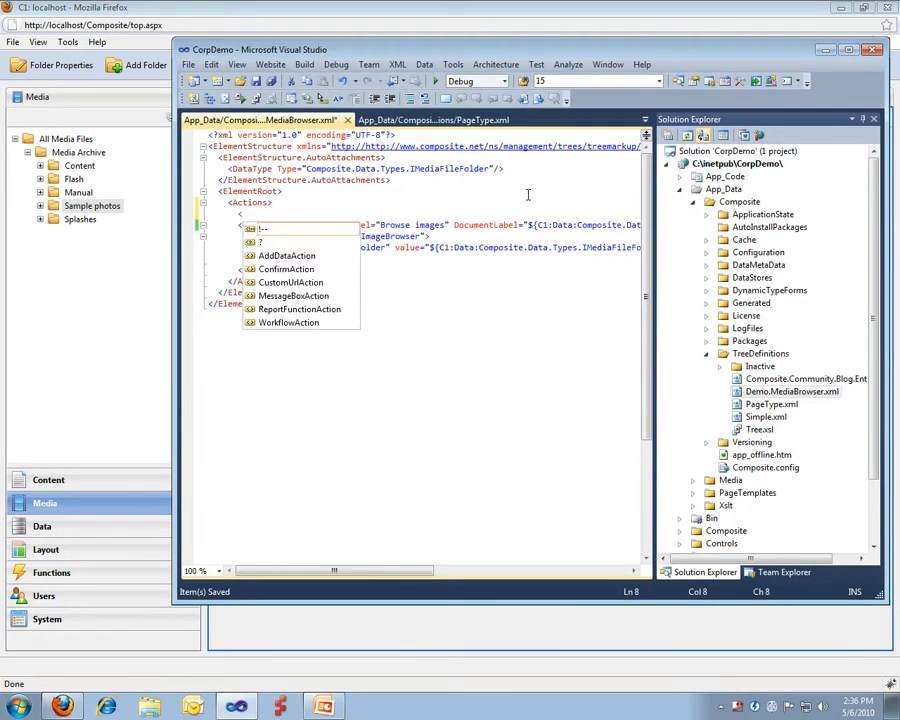
key("Down")
key("Down")
key("Down")
key("Down")
key("Down")
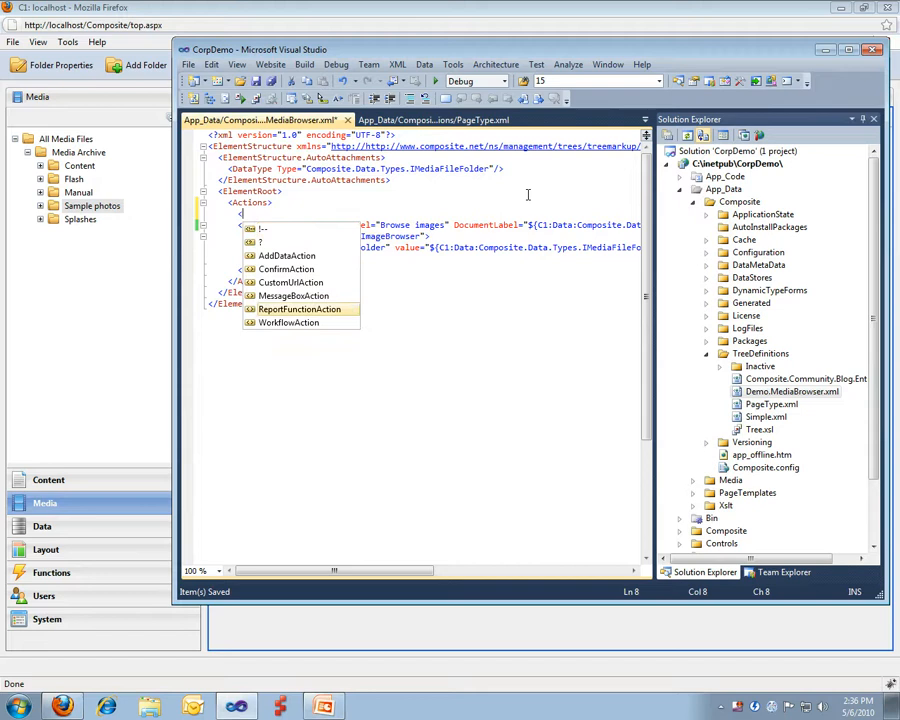
key("Up")
key("Up")
key("Up")
key("Up")
key("Up")
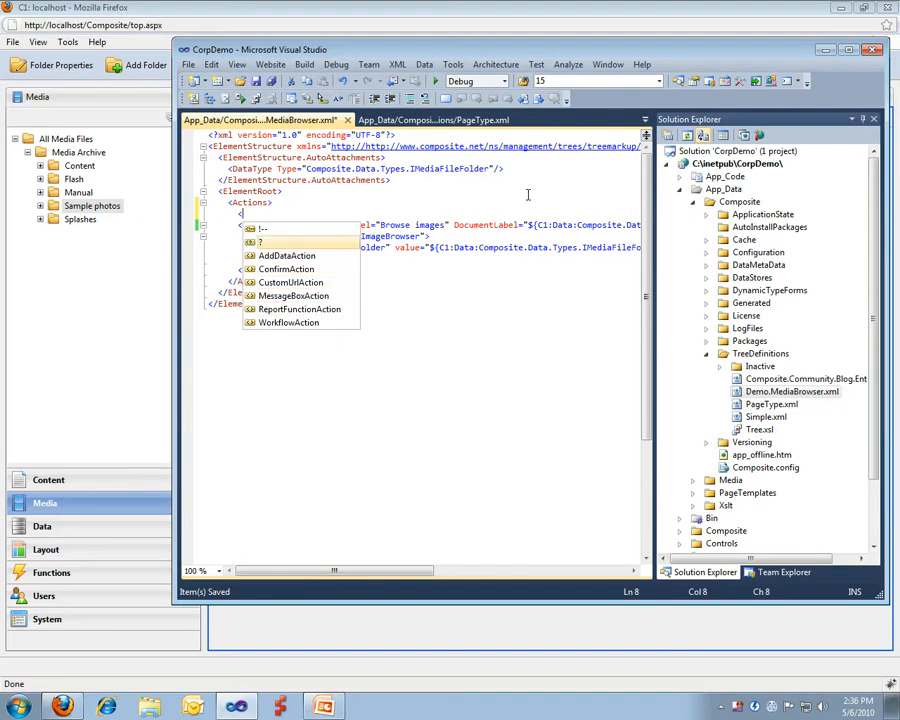
key("Escape")
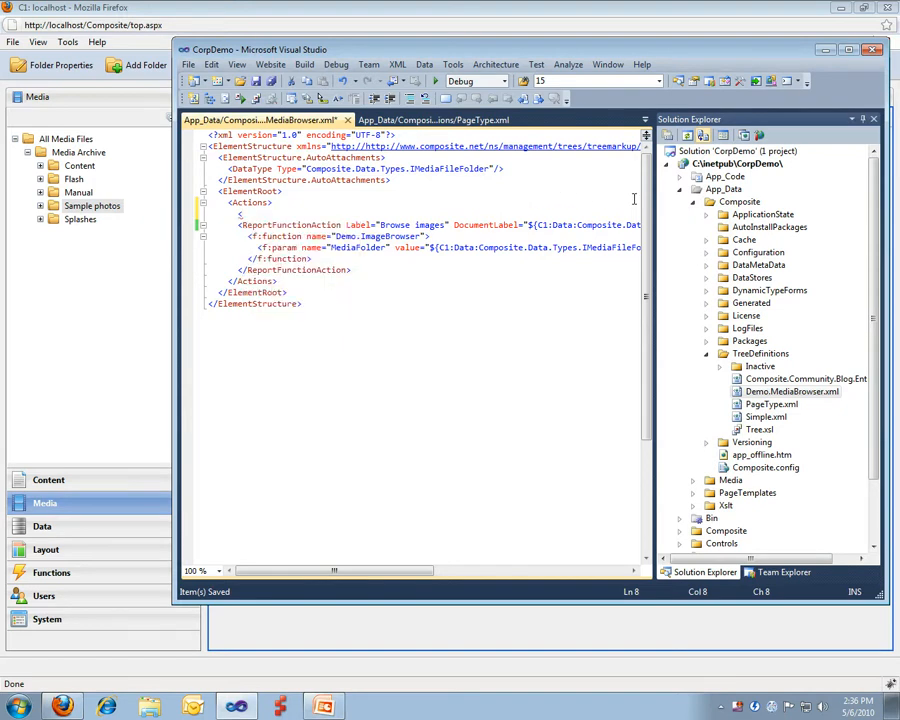
left_click(697, 189)
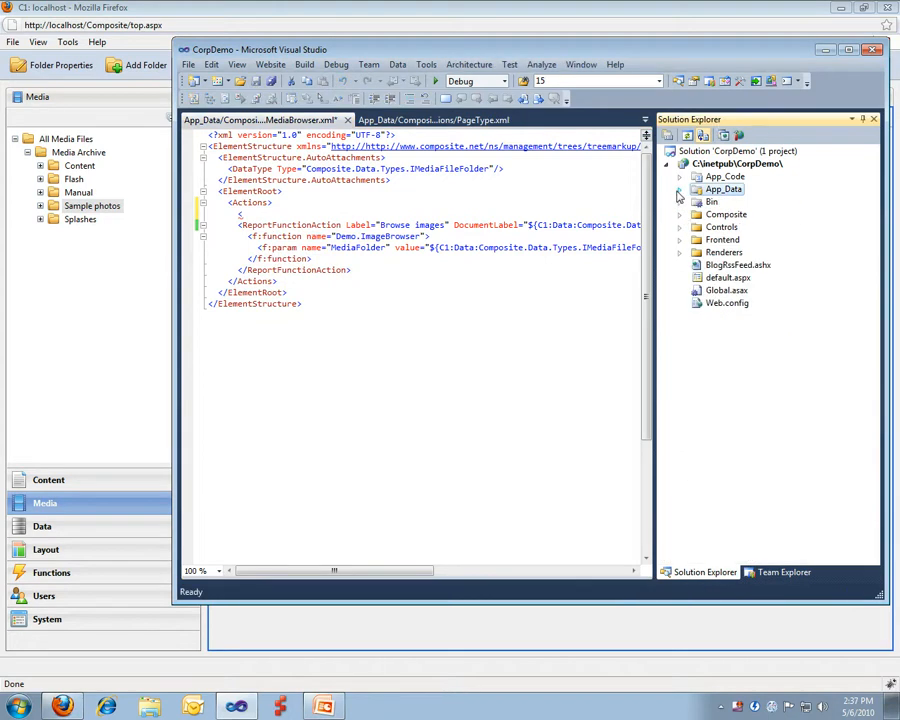
left_click(697, 229)
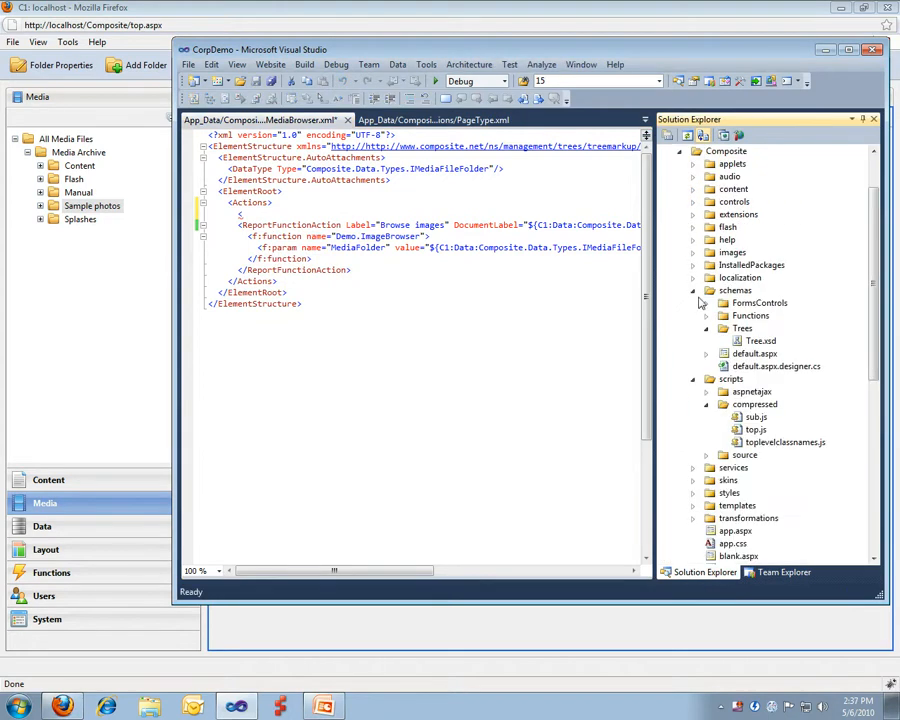
left_click(694, 379)
left_click(694, 290)
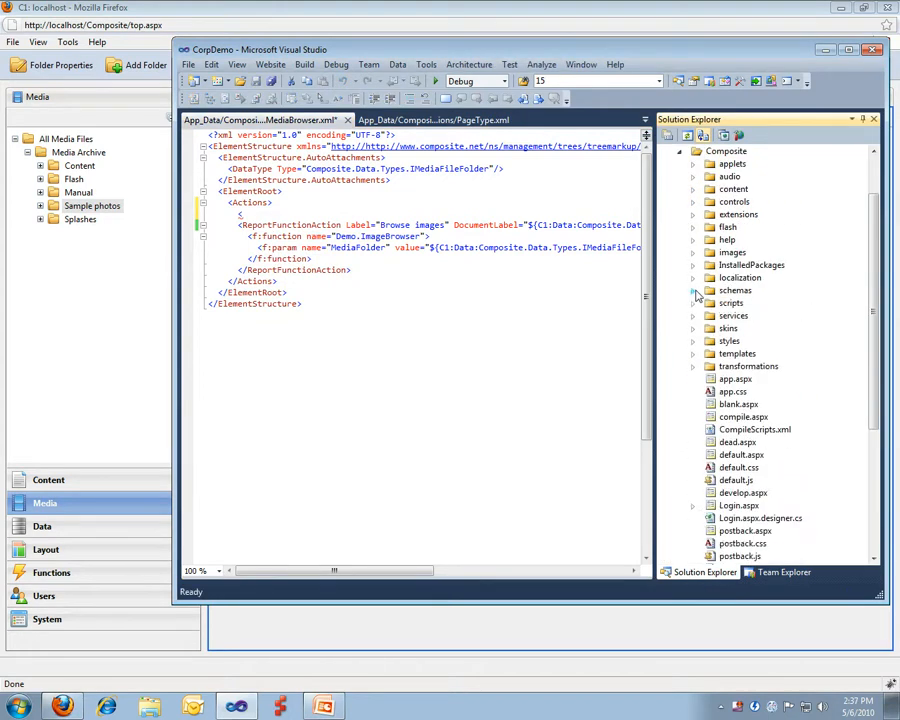
left_click(708, 328)
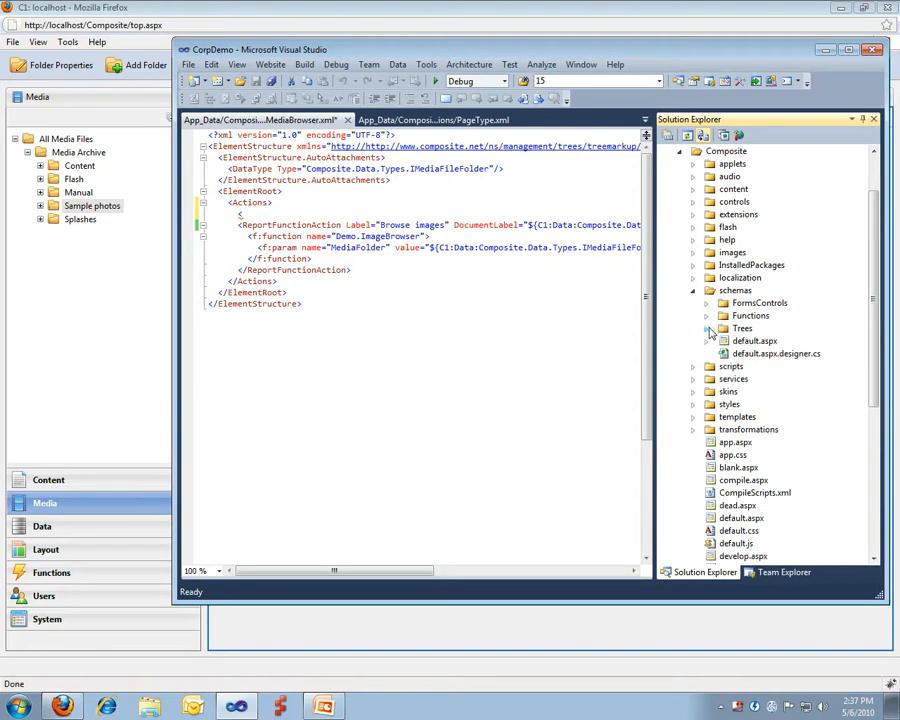
double_click(760, 341)
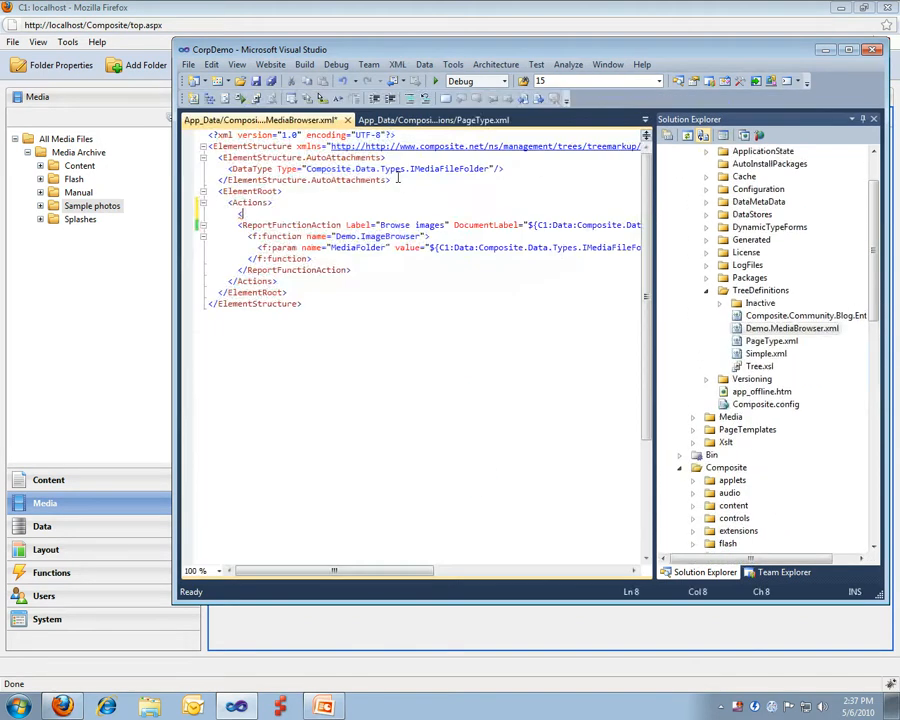
key("BackSpace")
type("<")
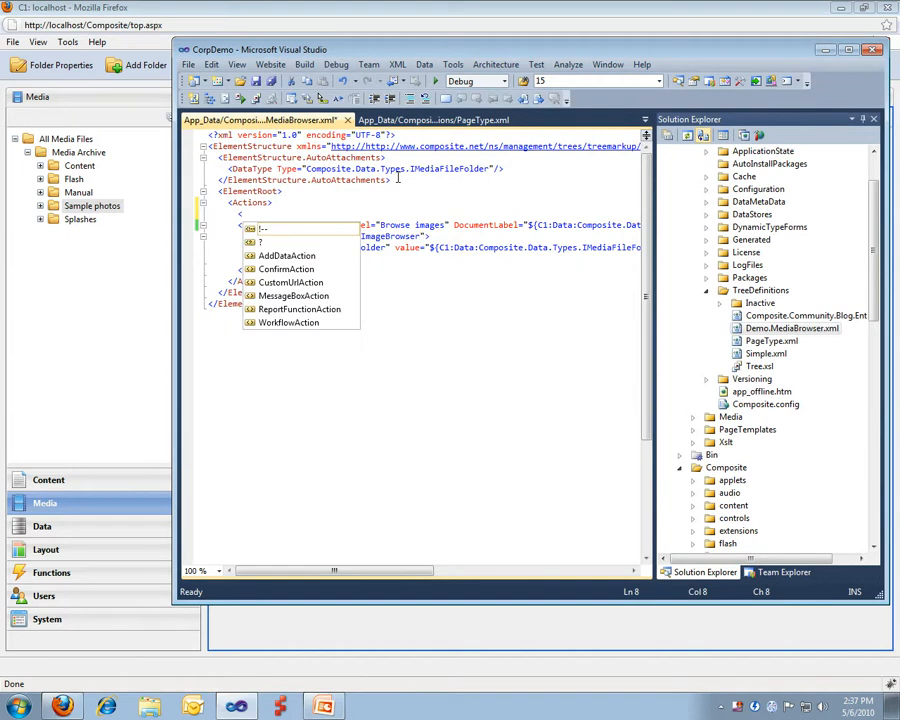
key("Down")
key("Down")
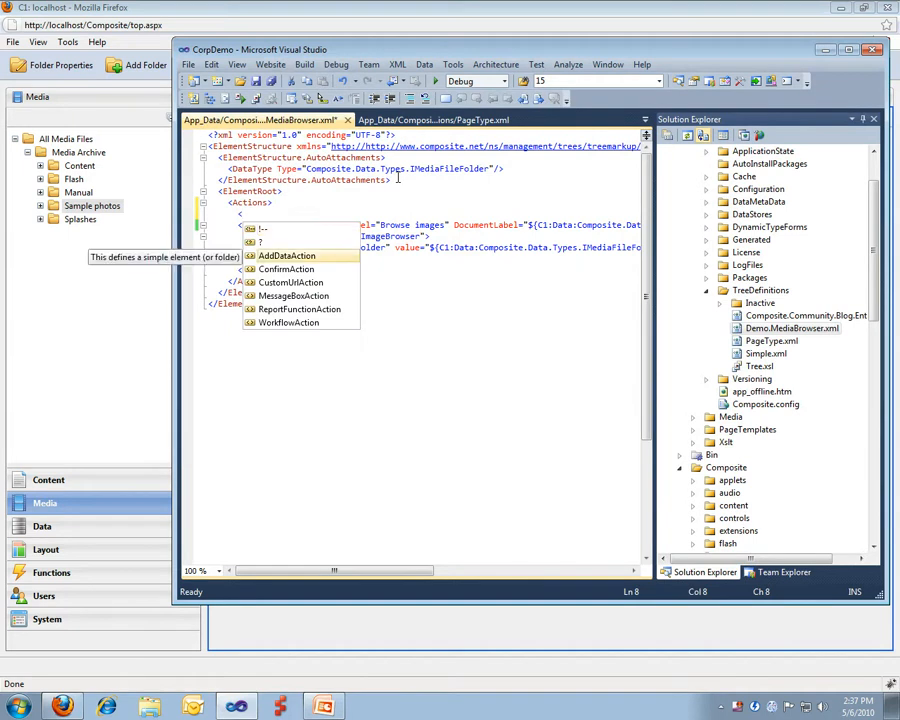
key("BackSpace")
key("Home")
key("Return")
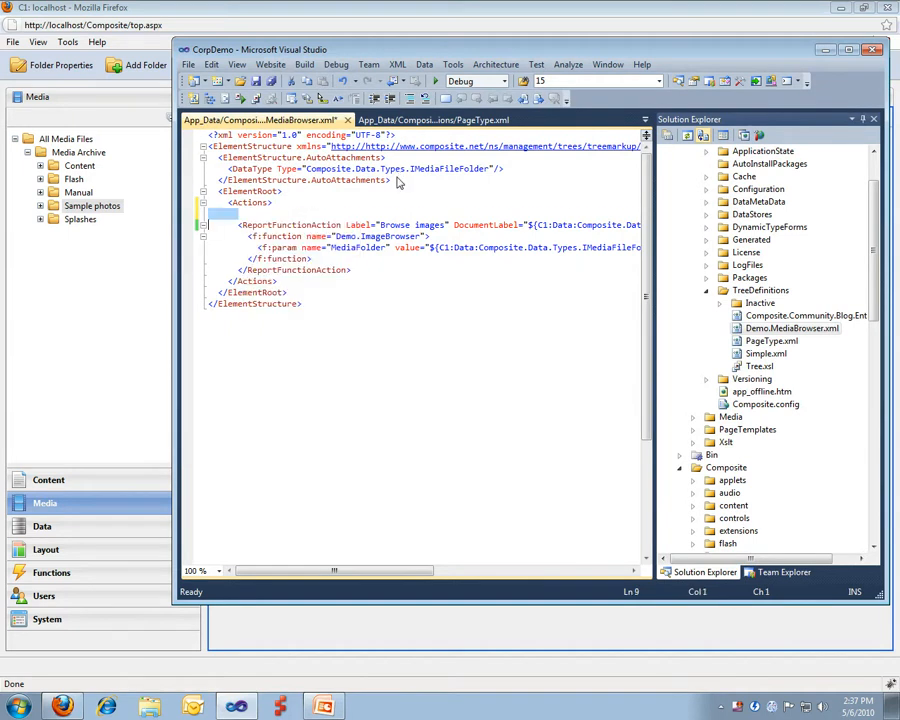
key("ctrl+z")
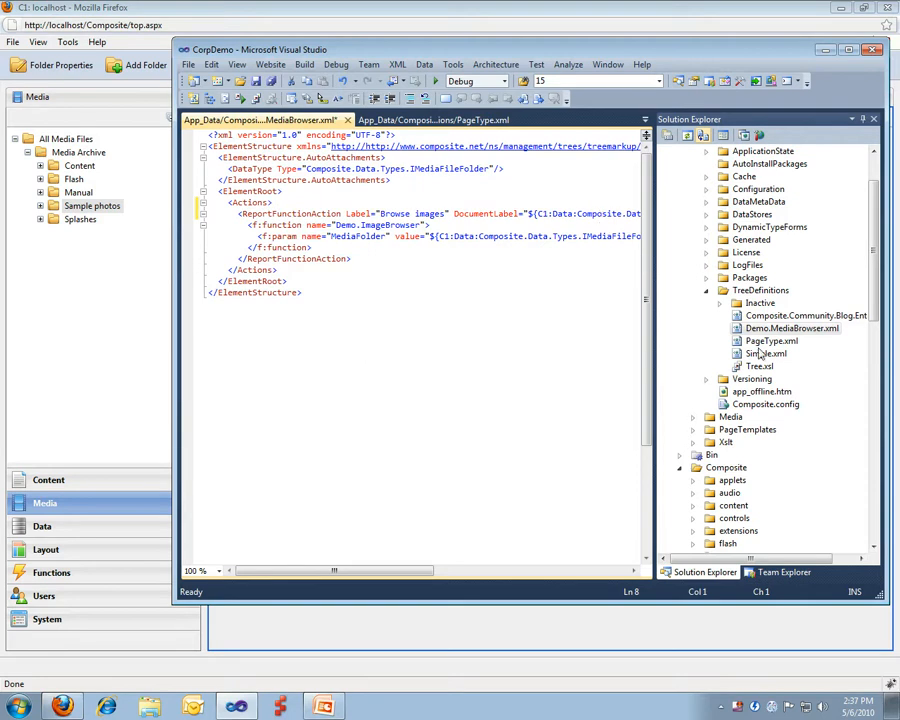
Step: Review Composite.Community.Blog.Entries.xml, then show the Content perspective with the Websites tree expanded
double_click(800, 316)
left_click(443, 199)
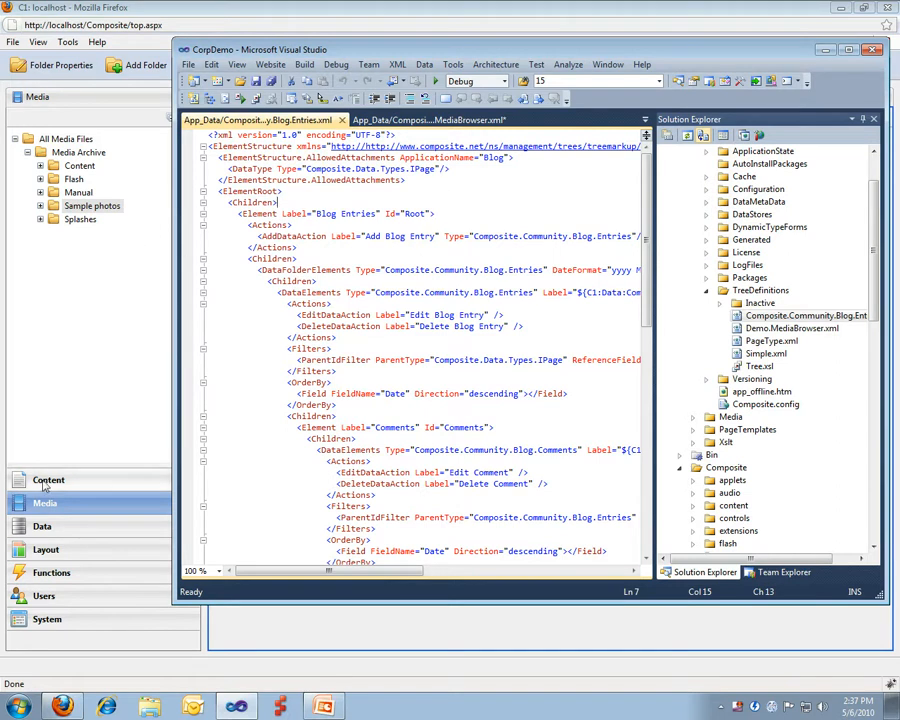
left_click(48, 480)
left_click(16, 166)
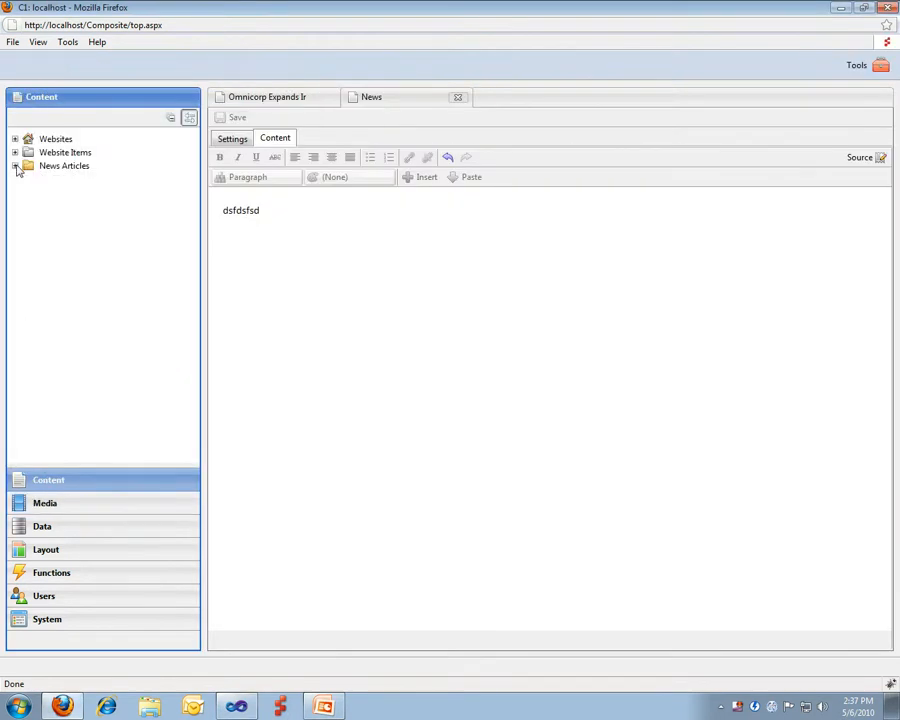
left_click(15, 139)
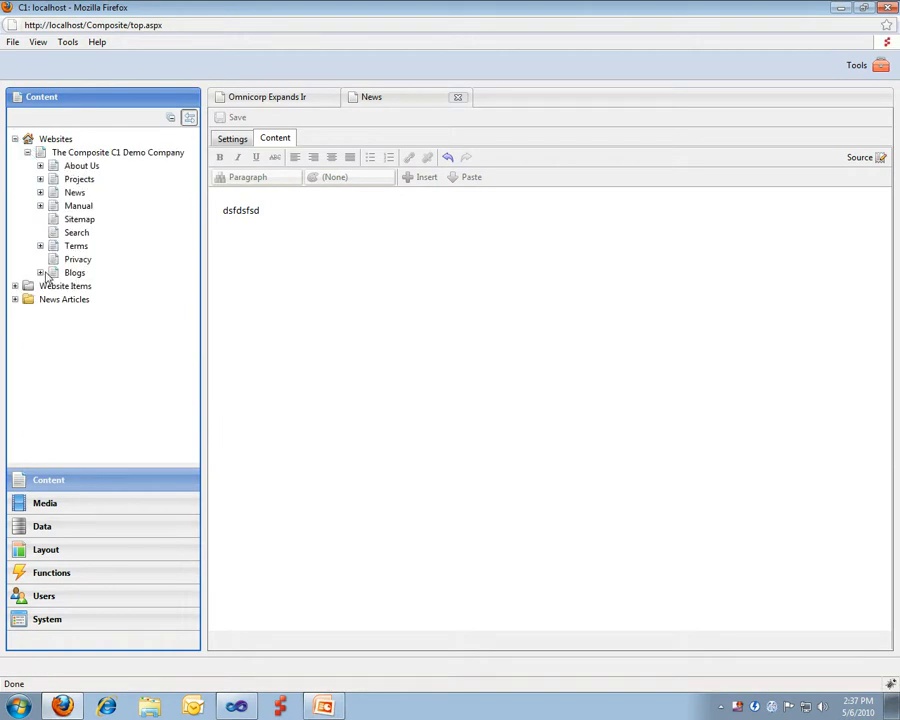
Step: Expand Blogs > The Omni Blog > Blog Entries with its 2010 April and May folders
left_click(40, 273)
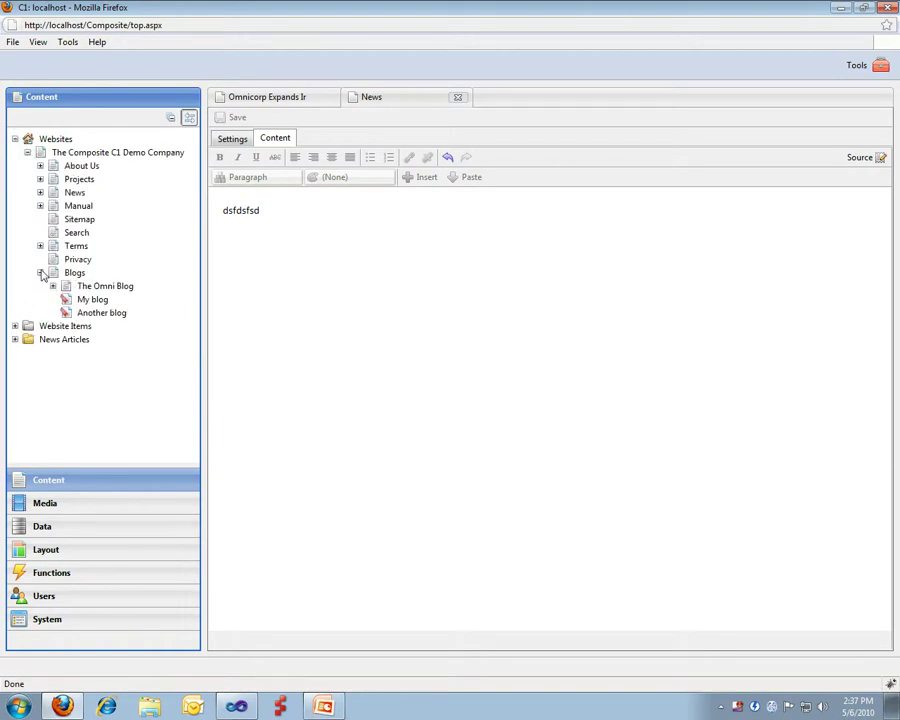
double_click(104, 286)
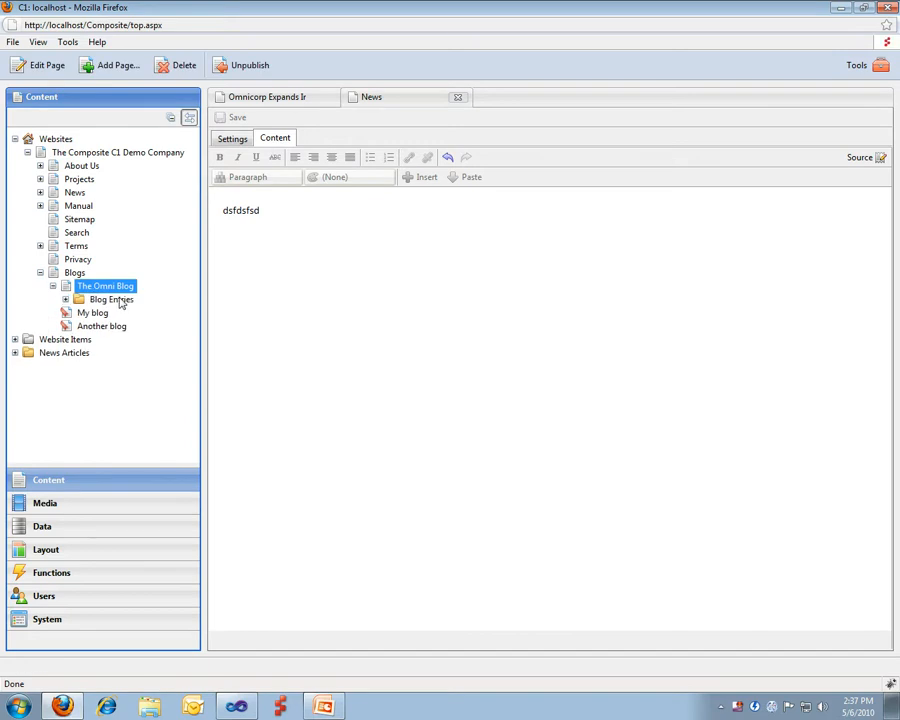
double_click(111, 299)
left_click(120, 313)
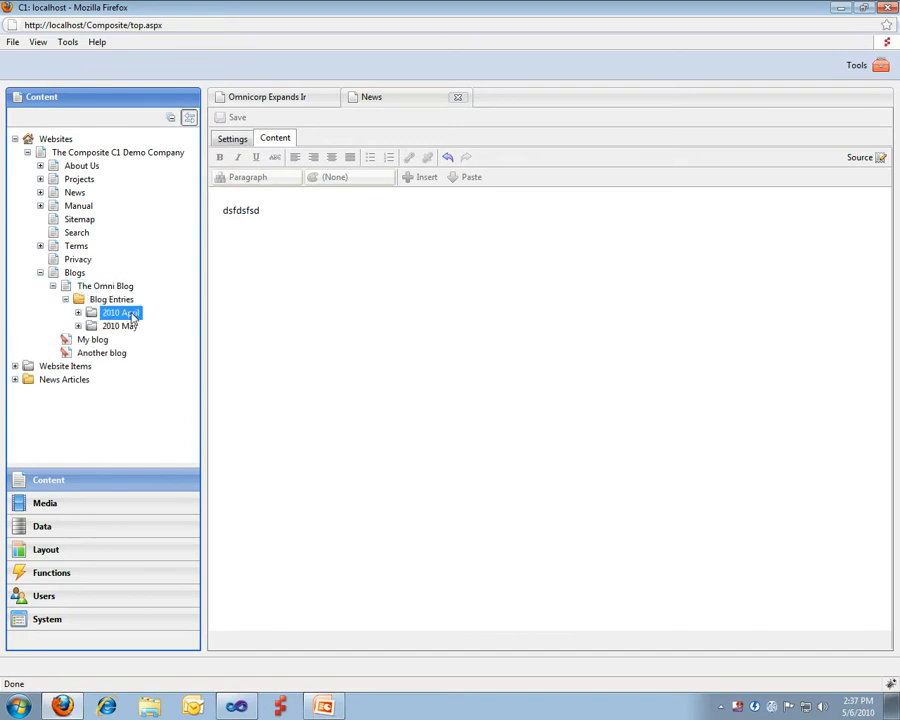
double_click(122, 313)
double_click(120, 339)
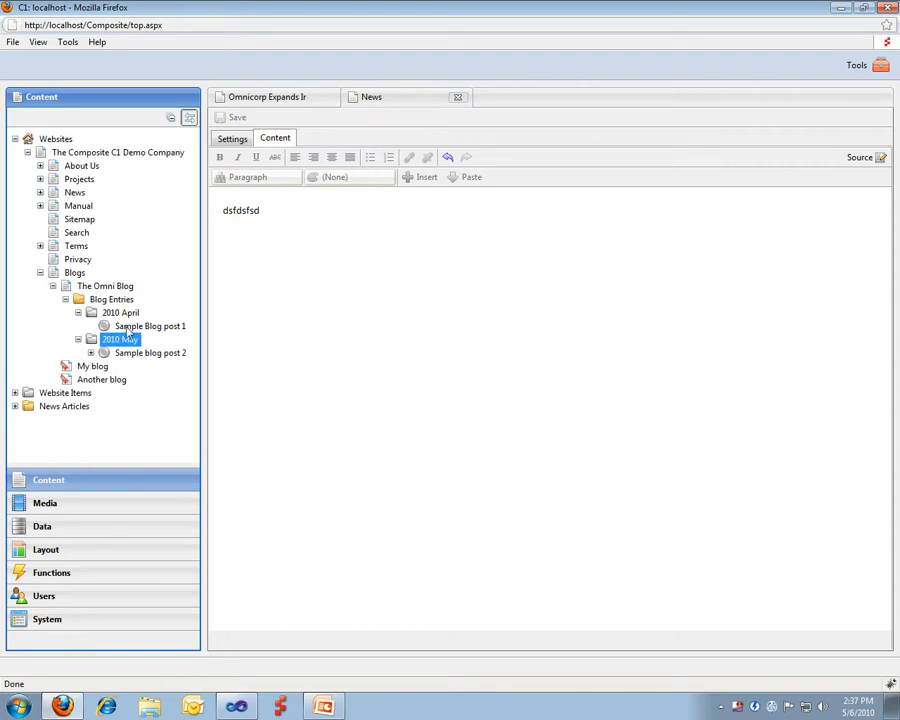
Step: Expand Sample blog post 2's Comments down to the Great post! comment
left_click(148, 326)
double_click(148, 353)
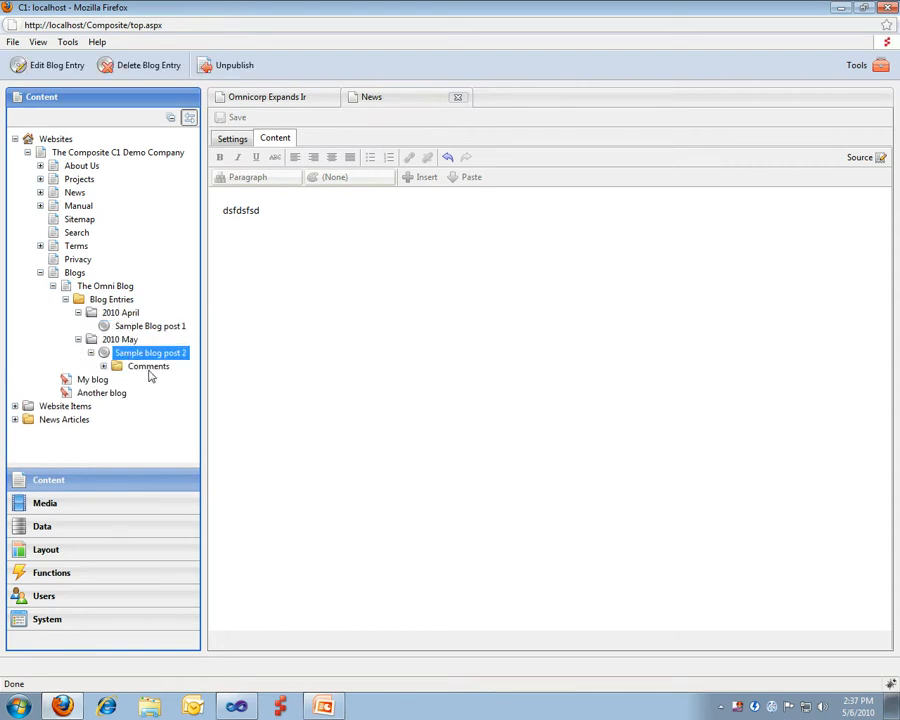
double_click(148, 366)
left_click(160, 380)
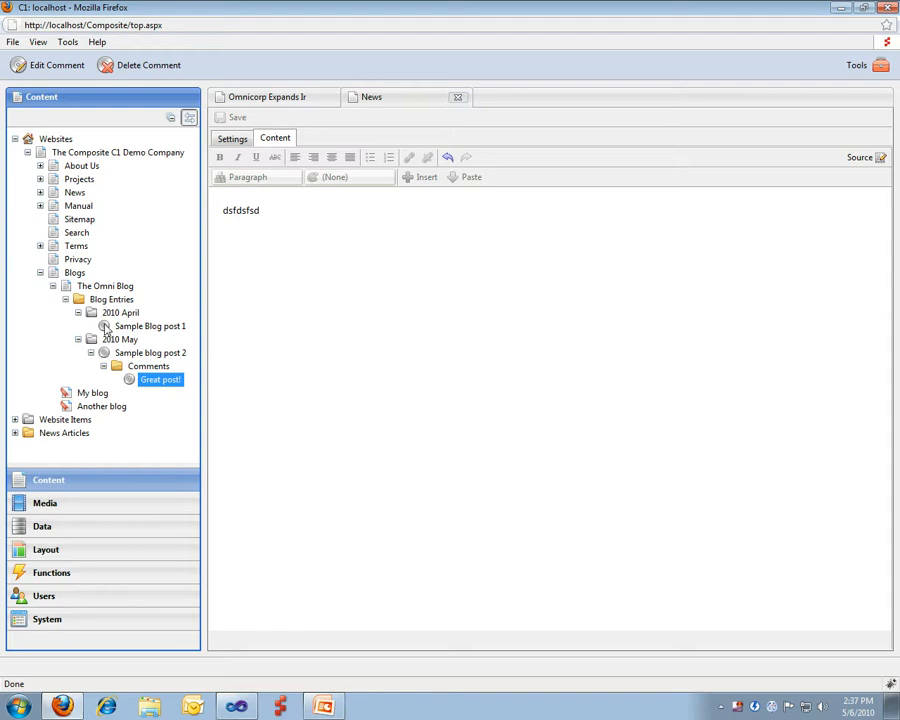
key("alt+Tab")
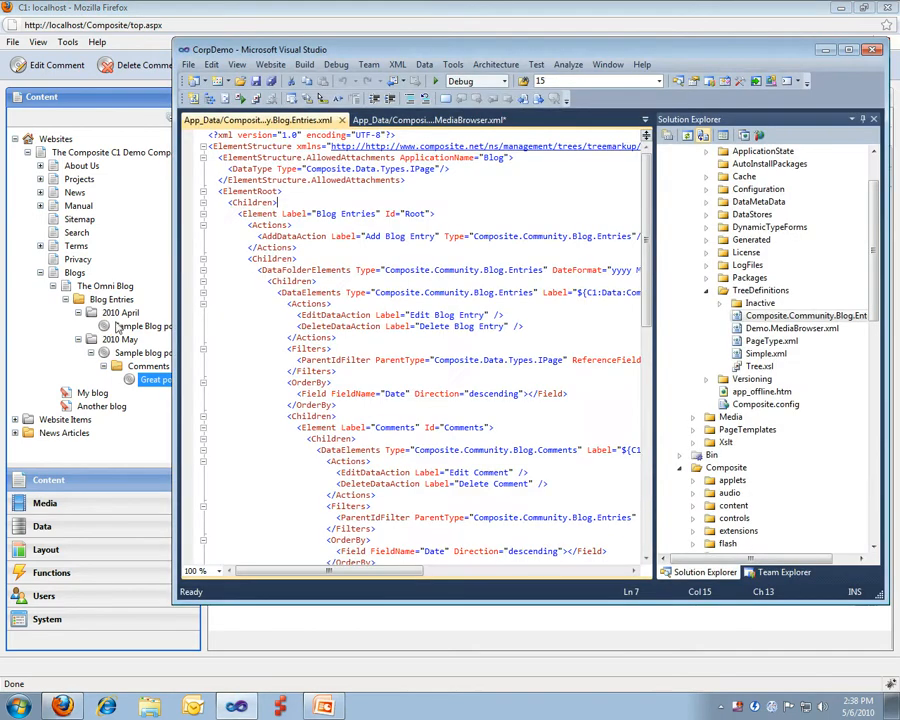
scroll(380, 300, "down", 4)
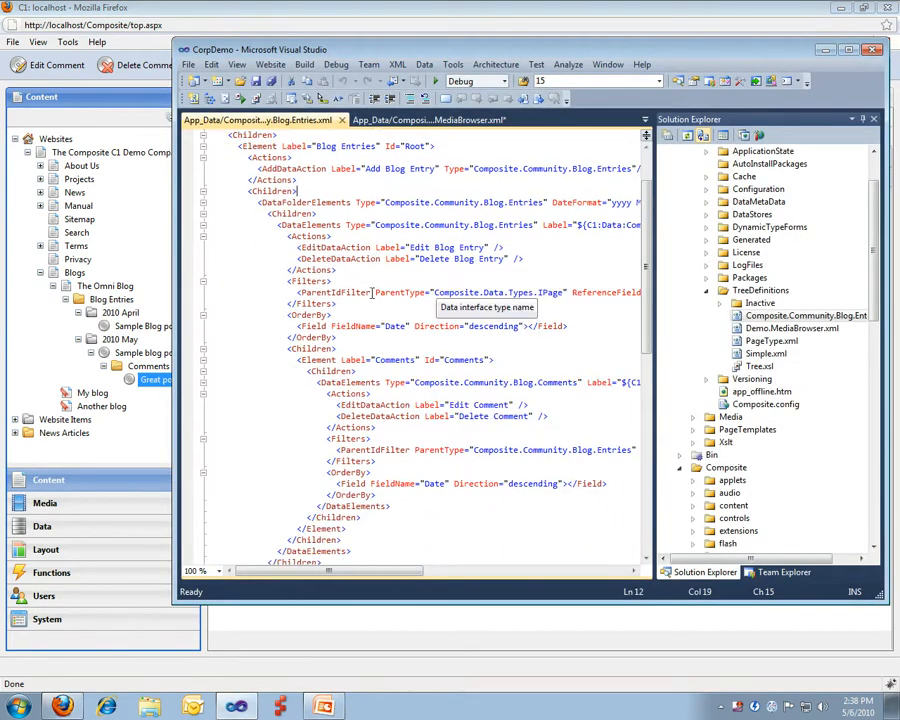
scroll(385, 340, "down", 4)
scroll(385, 364, "down", 3)
scroll(385, 364, "up", 4)
scroll(385, 364, "up", 4)
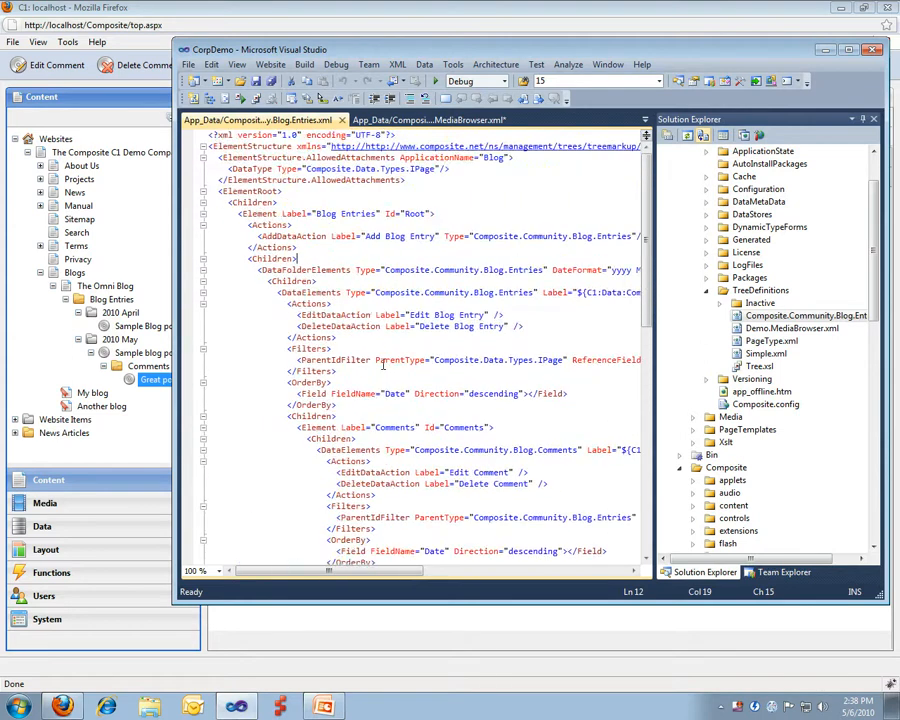
scroll(383, 365, "down", 4)
scroll(381, 367, "down", 4)
scroll(391, 433, "up", 1)
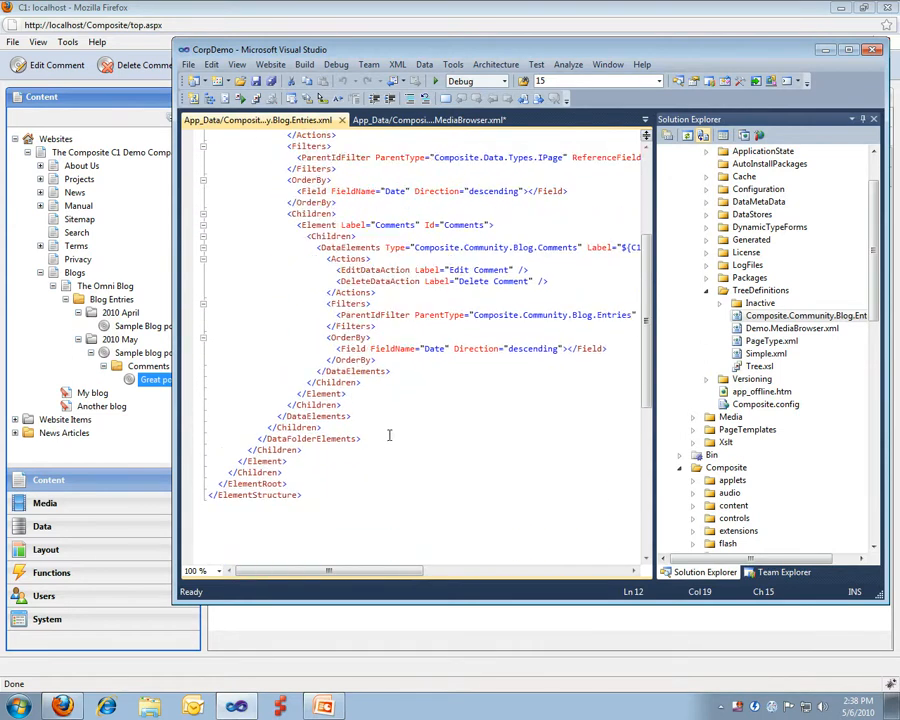
left_click(378, 485)
scroll(381, 485, "up", 3)
scroll(381, 485, "up", 3)
scroll(381, 485, "up", 2)
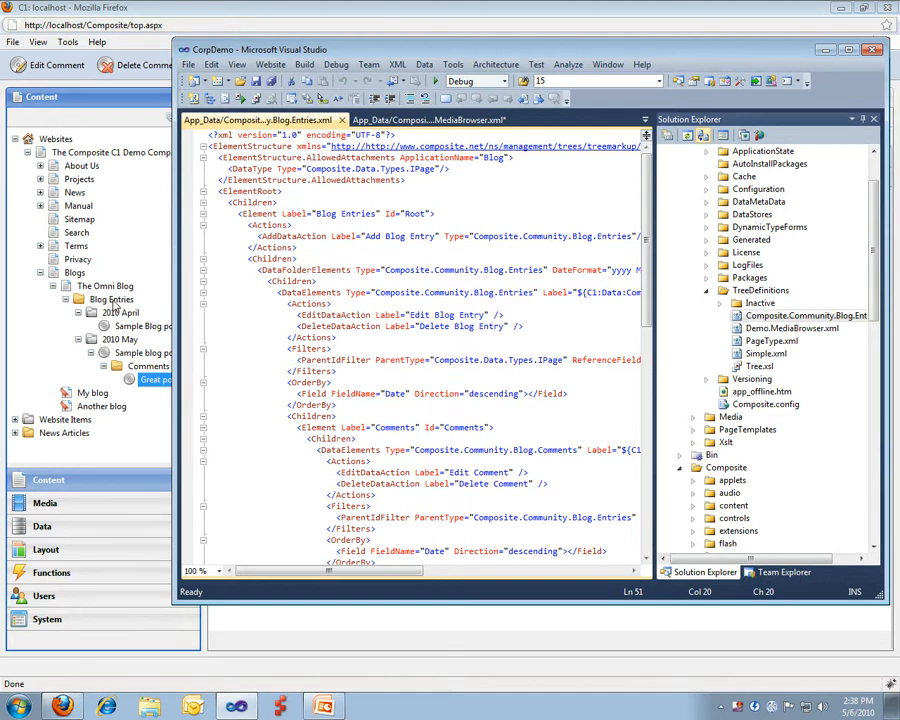
double_click(309, 270)
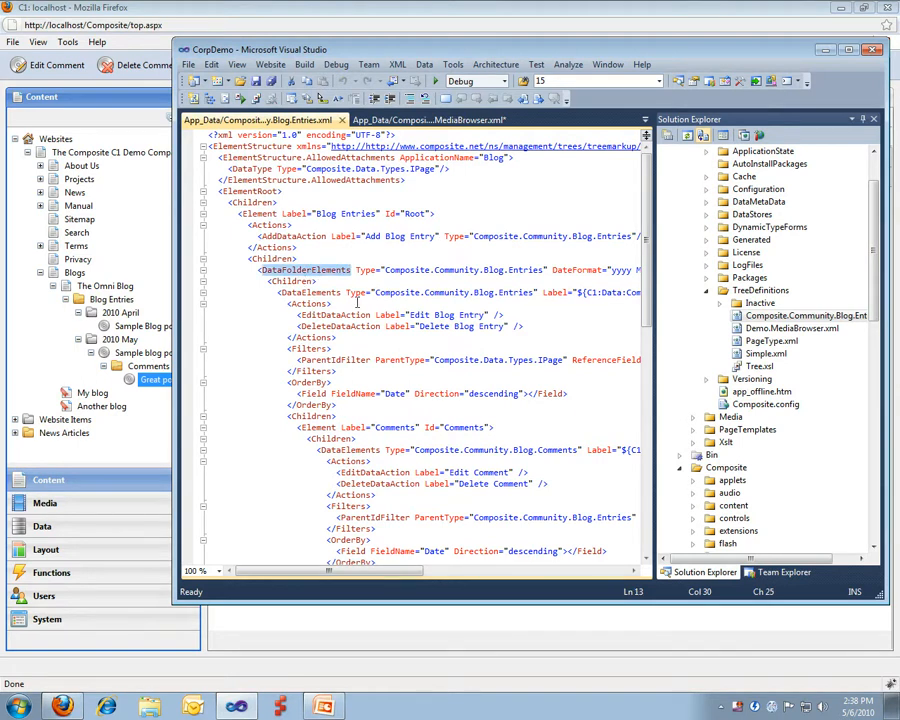
double_click(511, 293)
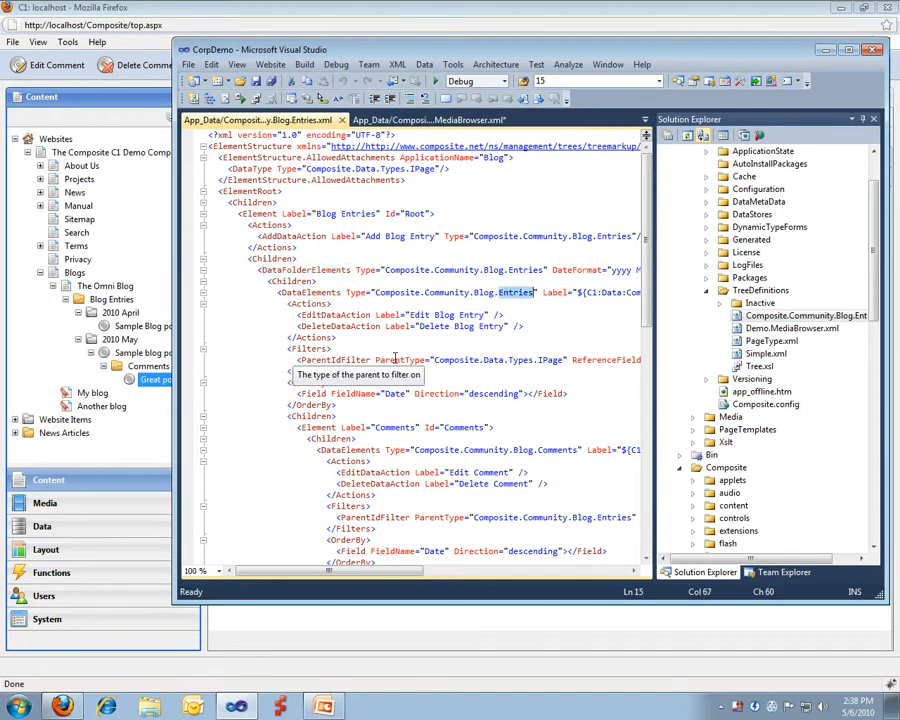
scroll(350, 385, "down", 1)
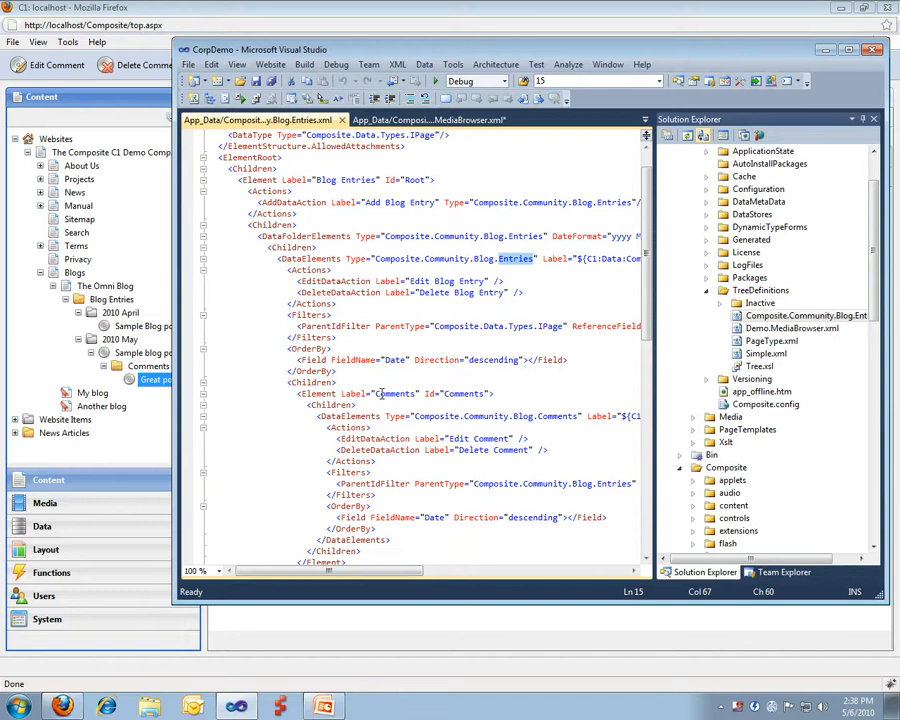
double_click(391, 393)
scroll(391, 393, "down", 1)
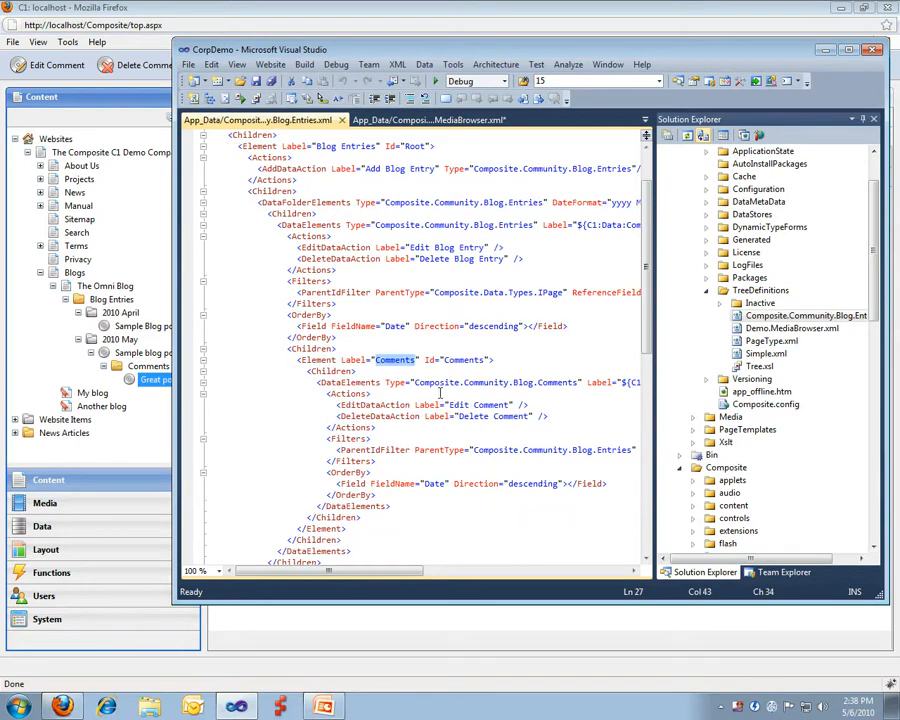
left_click(489, 382)
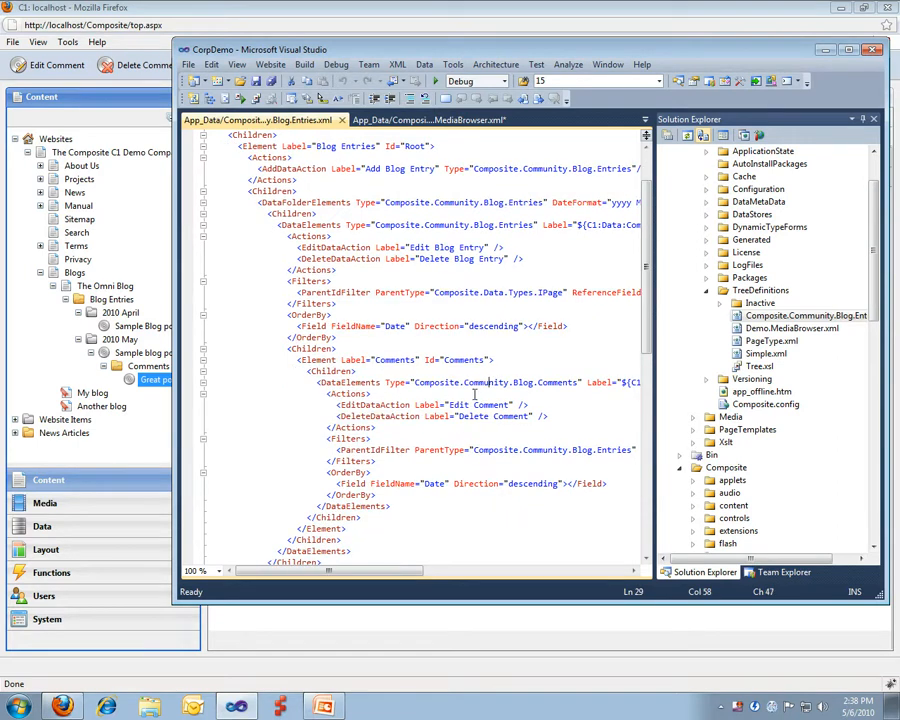
scroll(489, 382, "down", 1)
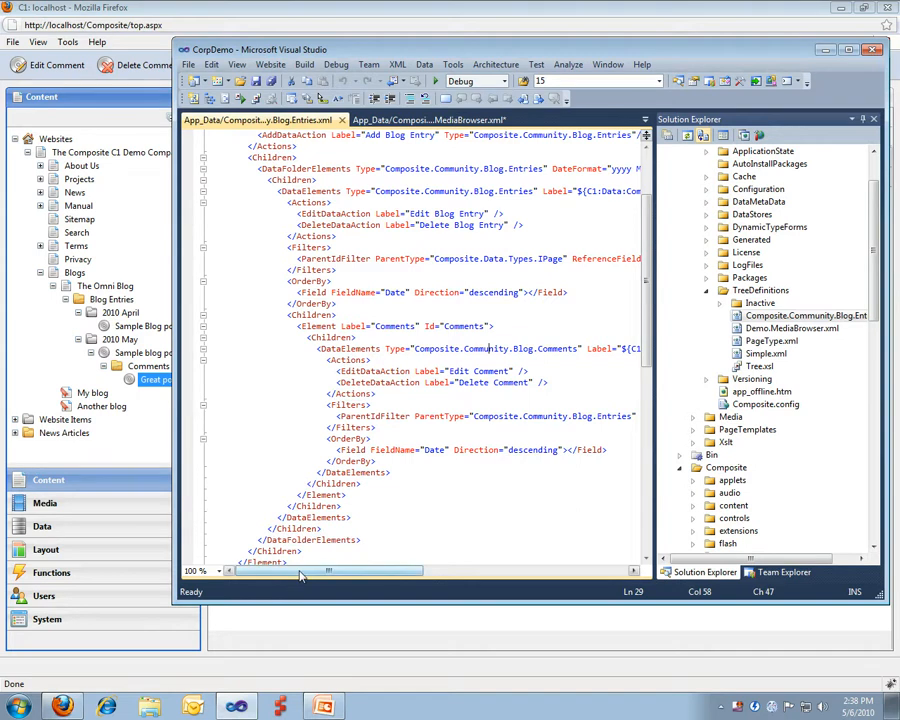
left_click_drag(330, 571, 348, 571)
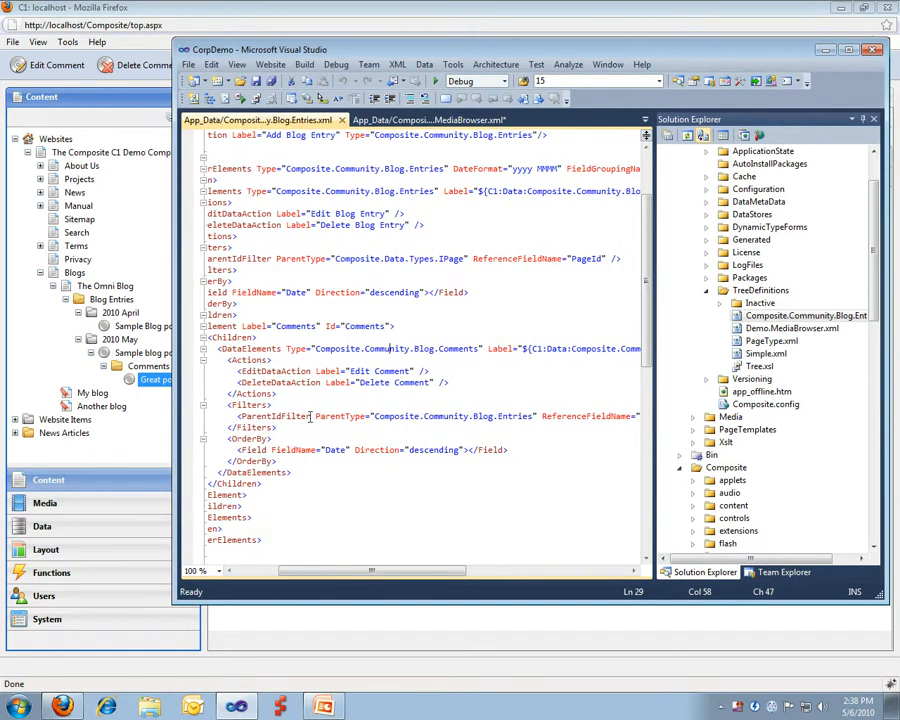
double_click(295, 417)
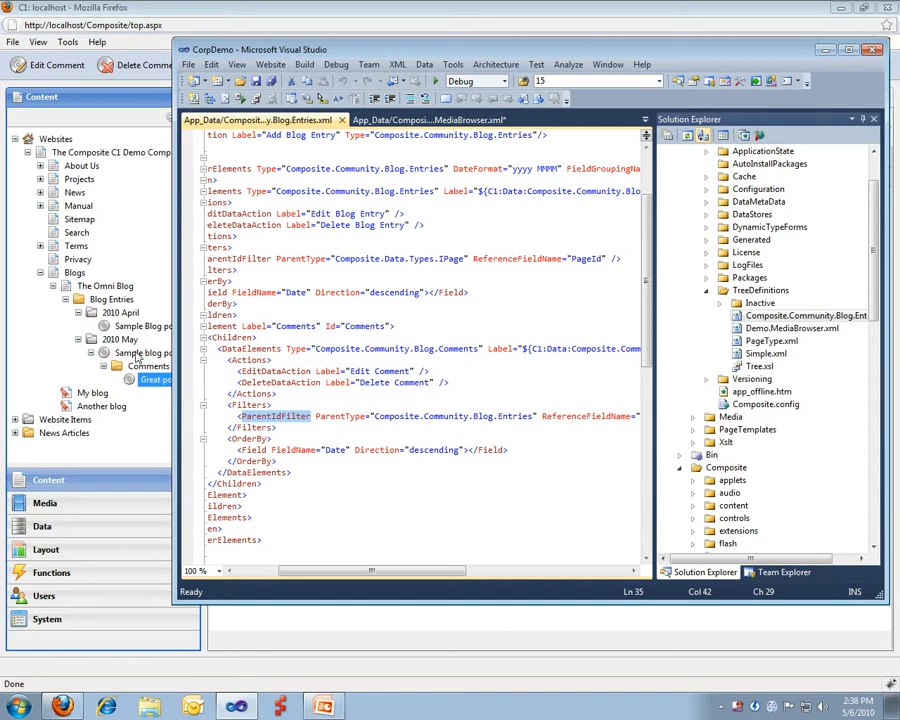
left_click(320, 406)
key("Return")
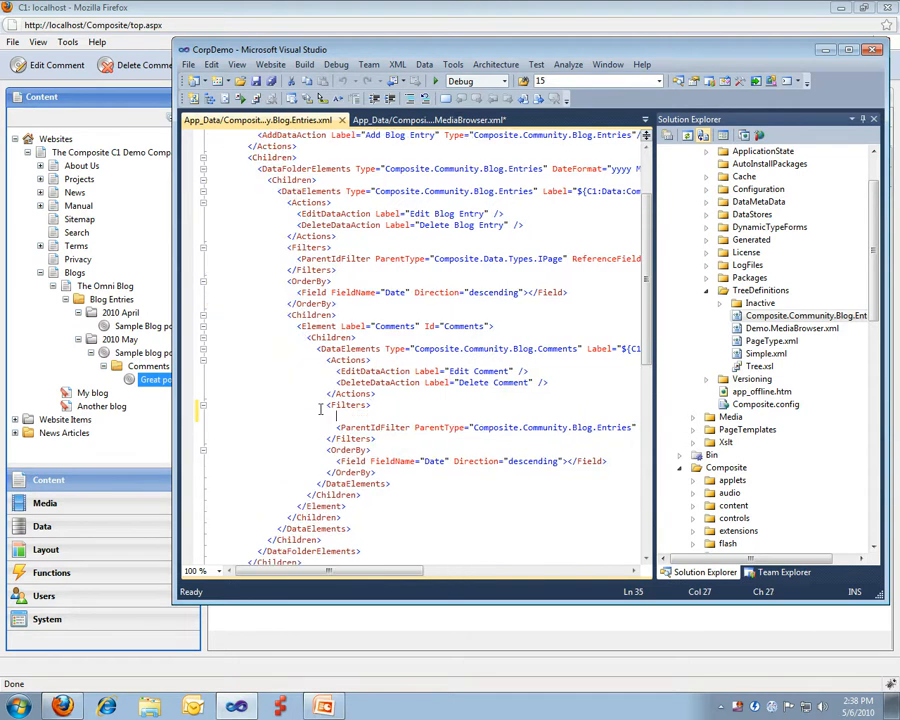
type("<")
key("Down")
key("Down")
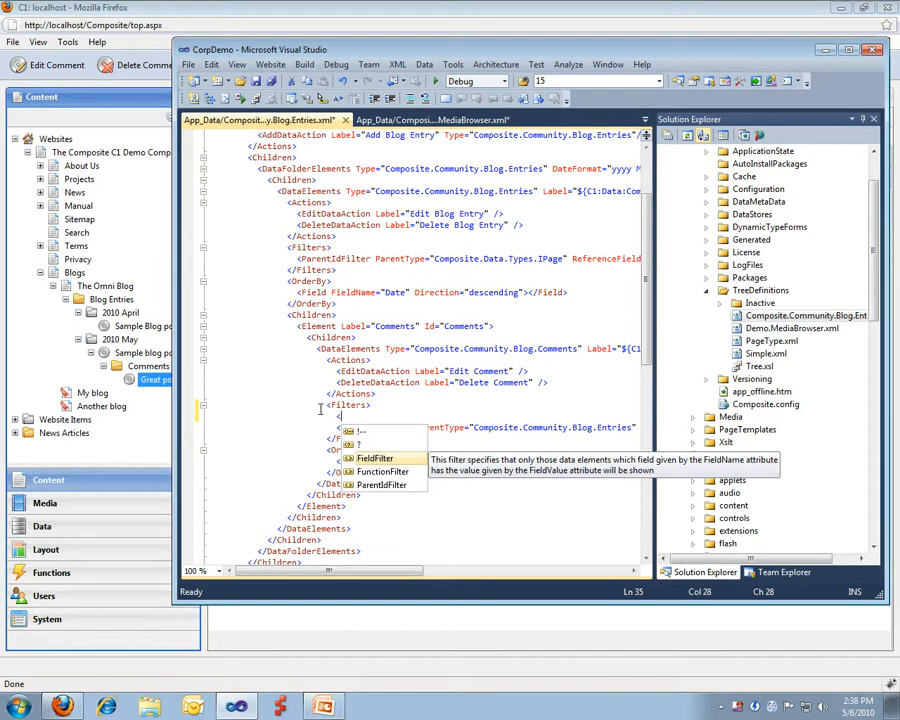
key("Tab")
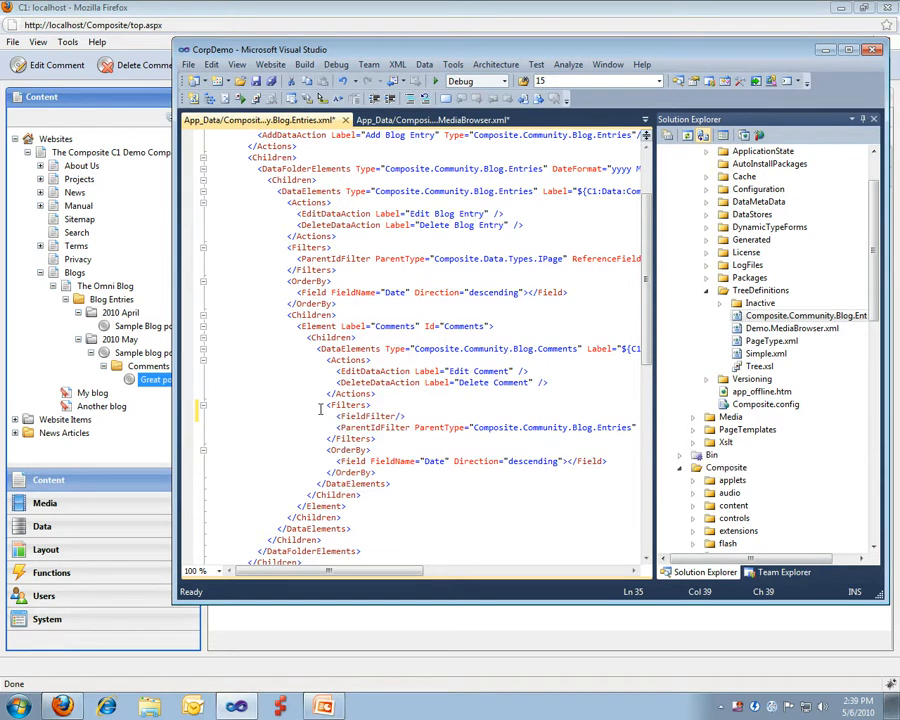
type("F")
key("Tab")
type("=\"")
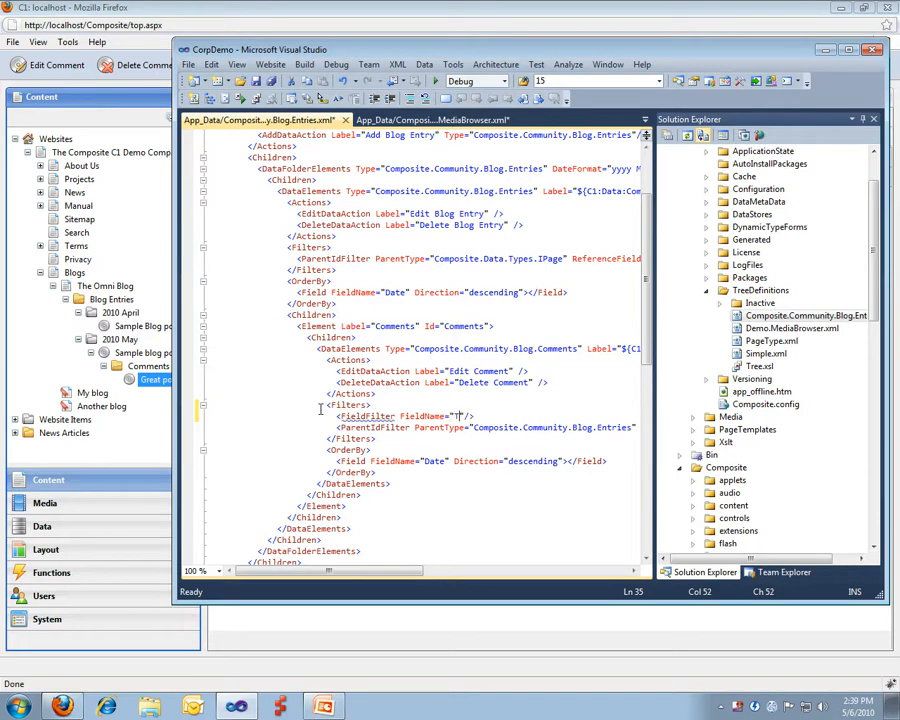
type("Title\"")
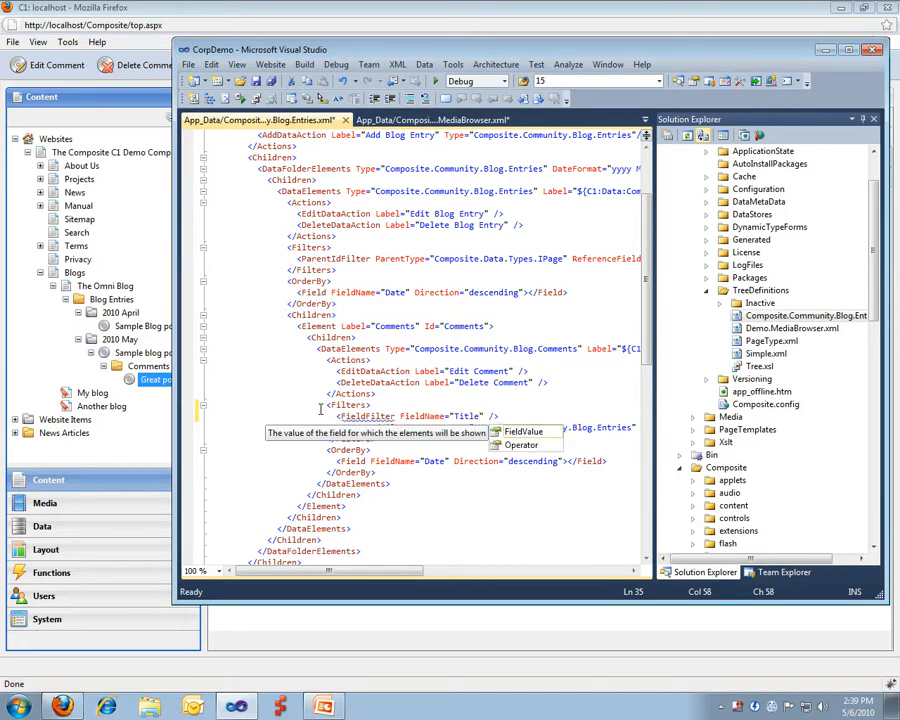
key("Tab")
type("=\"")
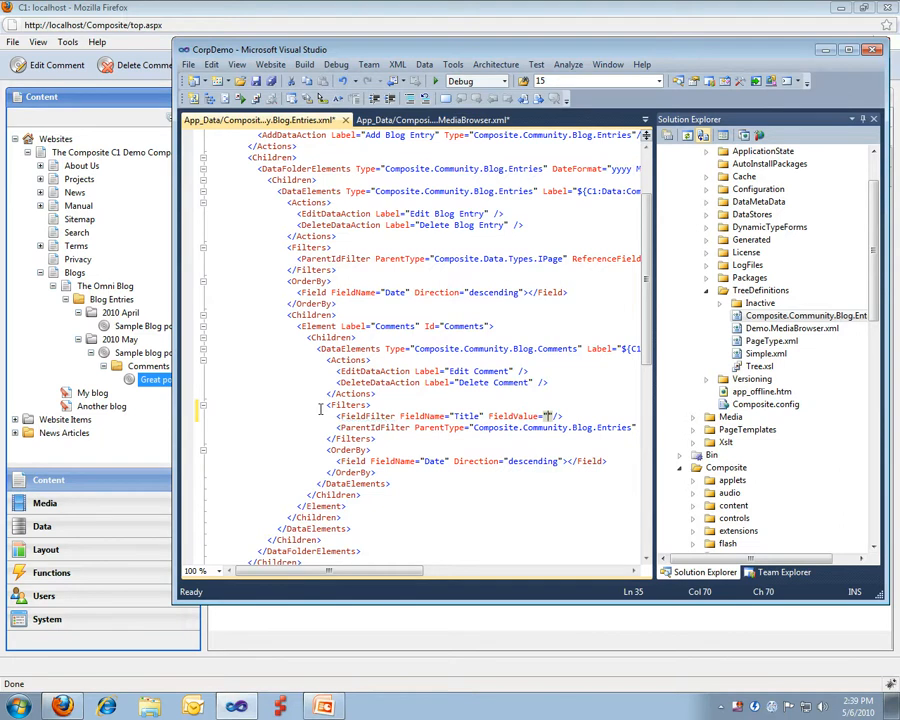
type("test")
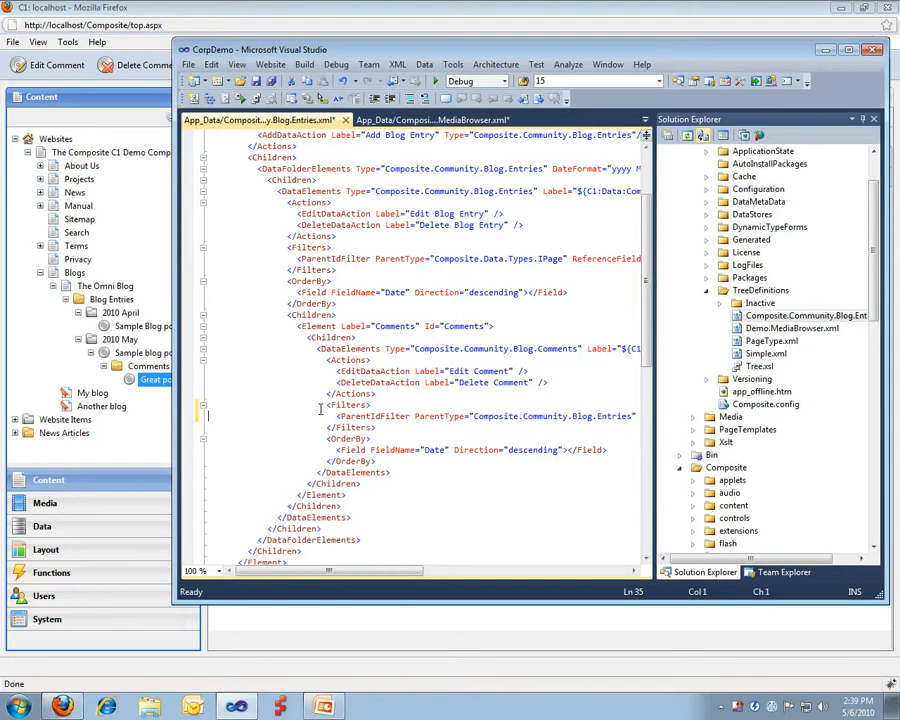
key("shift+Home")
key("Delete")
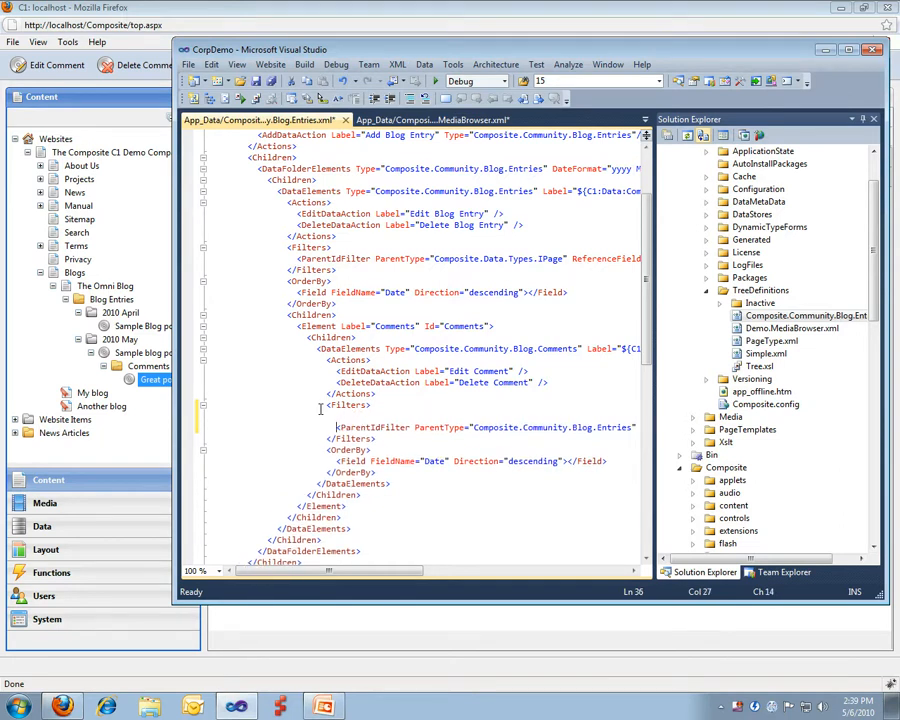
key("Up")
key("Home")
type("<")
key("Down")
key("Down")
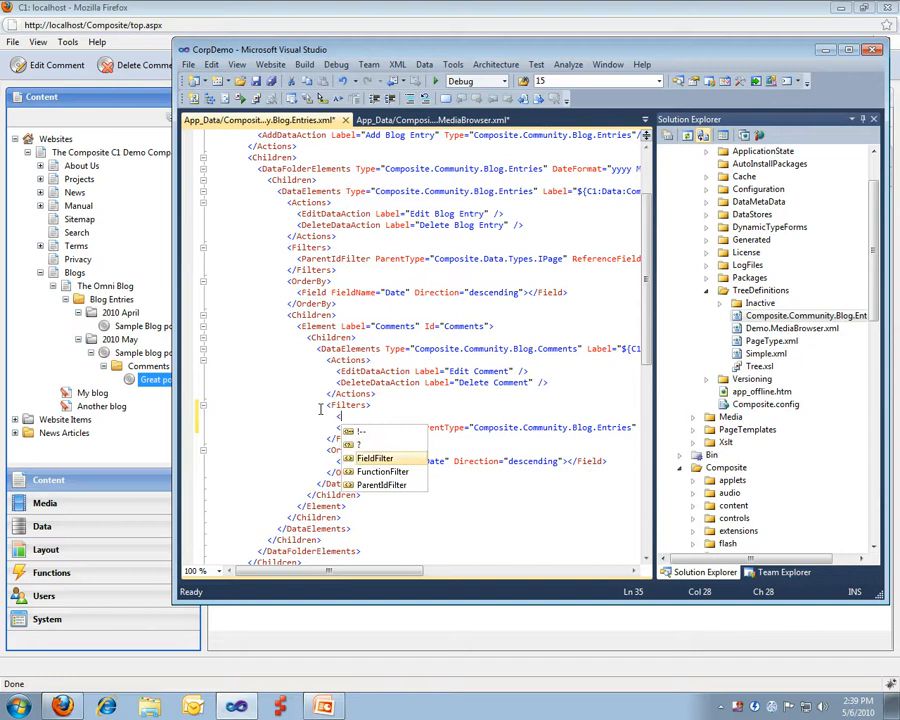
key("Tab")
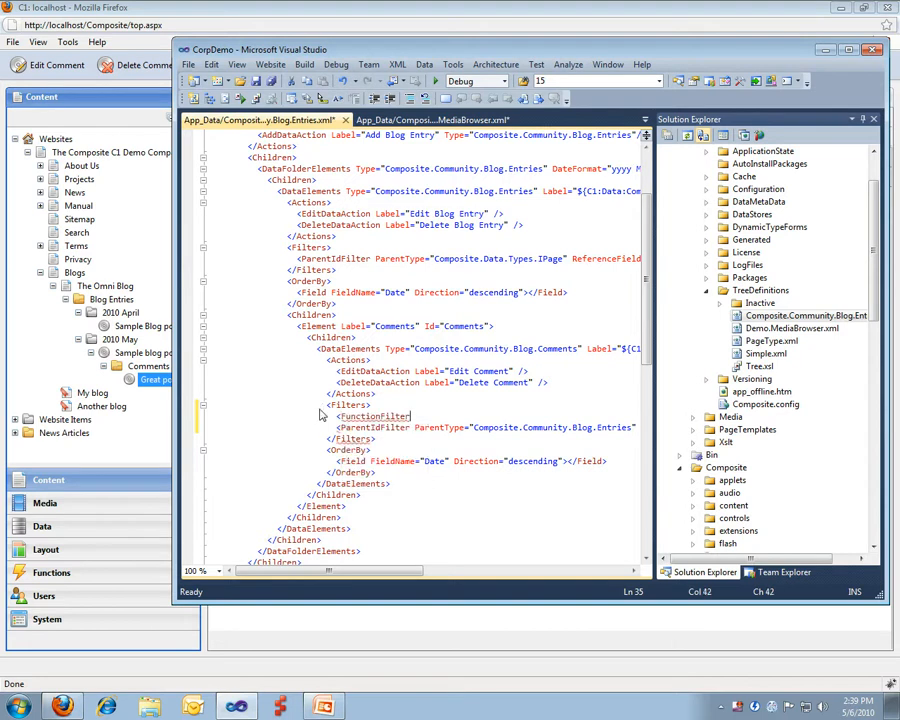
type(">")
key("Return")
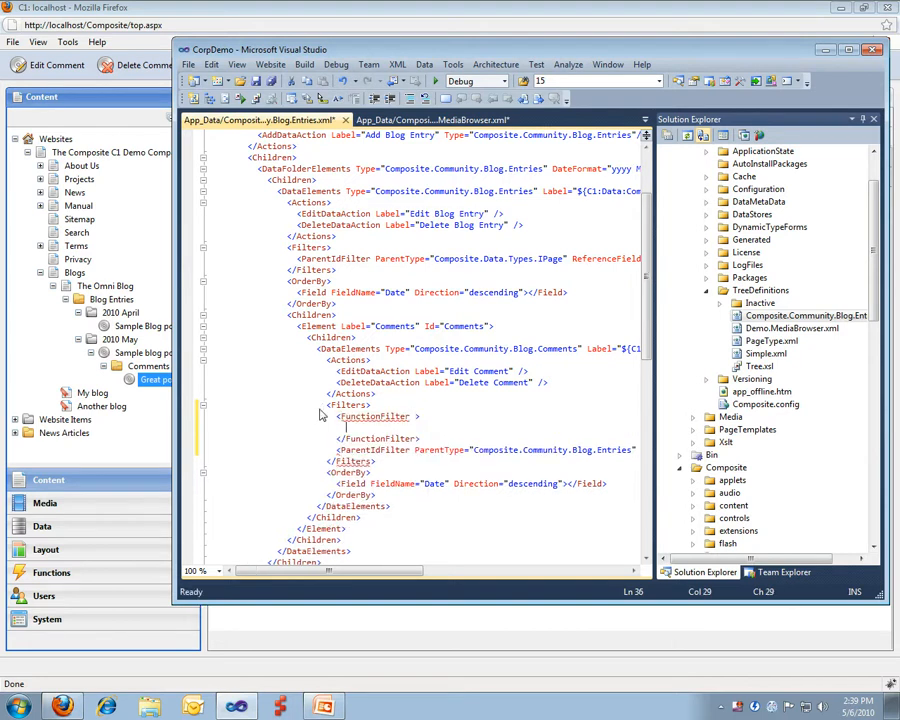
type("<f")
key("Down")
key("Down")
key("Tab")
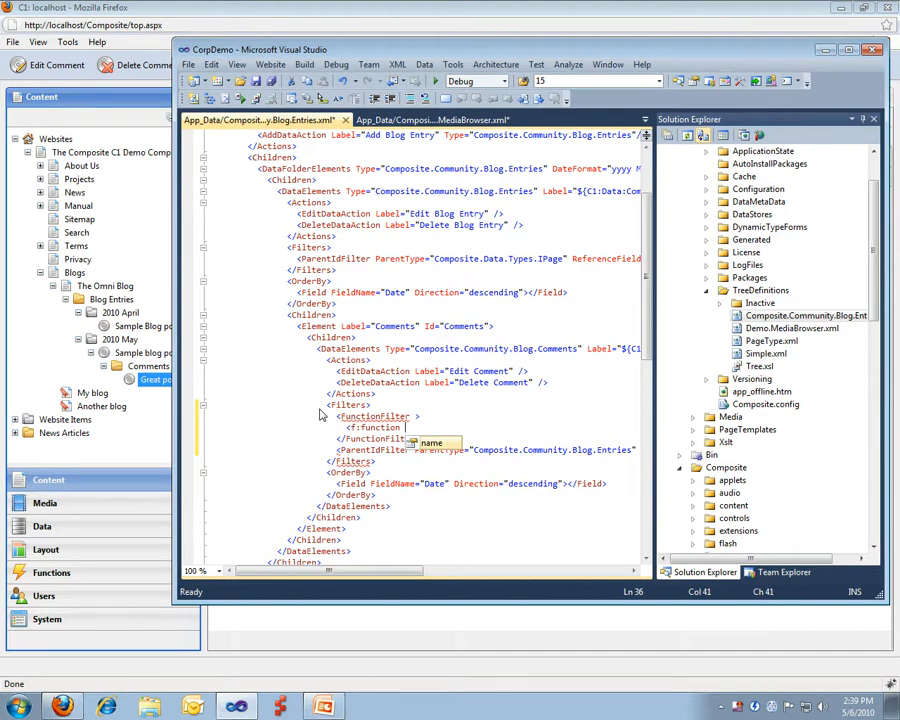
key("Escape")
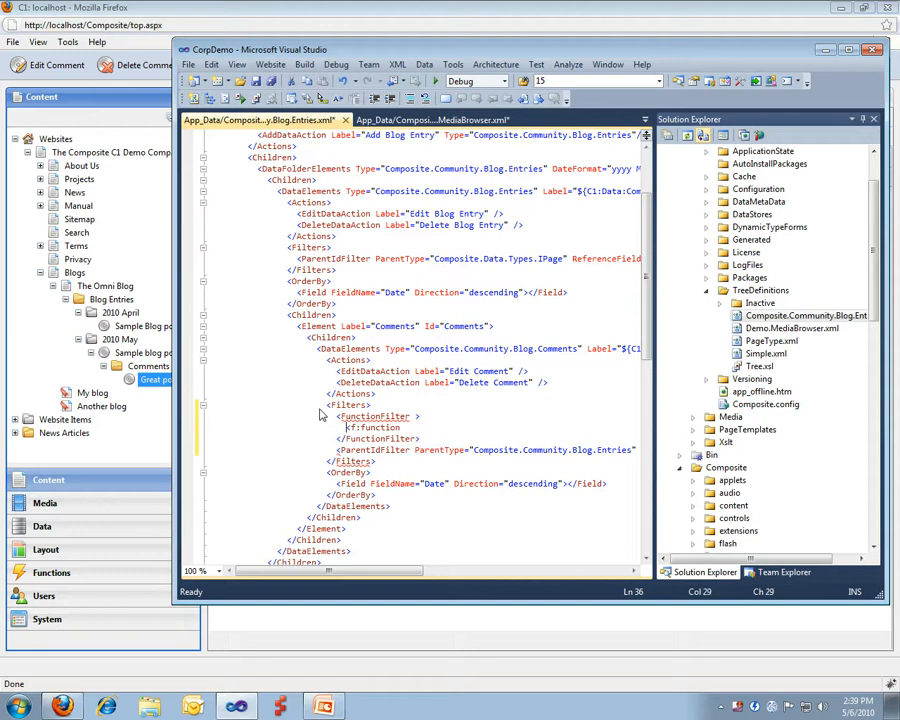
key("Home")
key("shift+Down")
key("shift+Down")
key("shift+Down")
key("Delete")
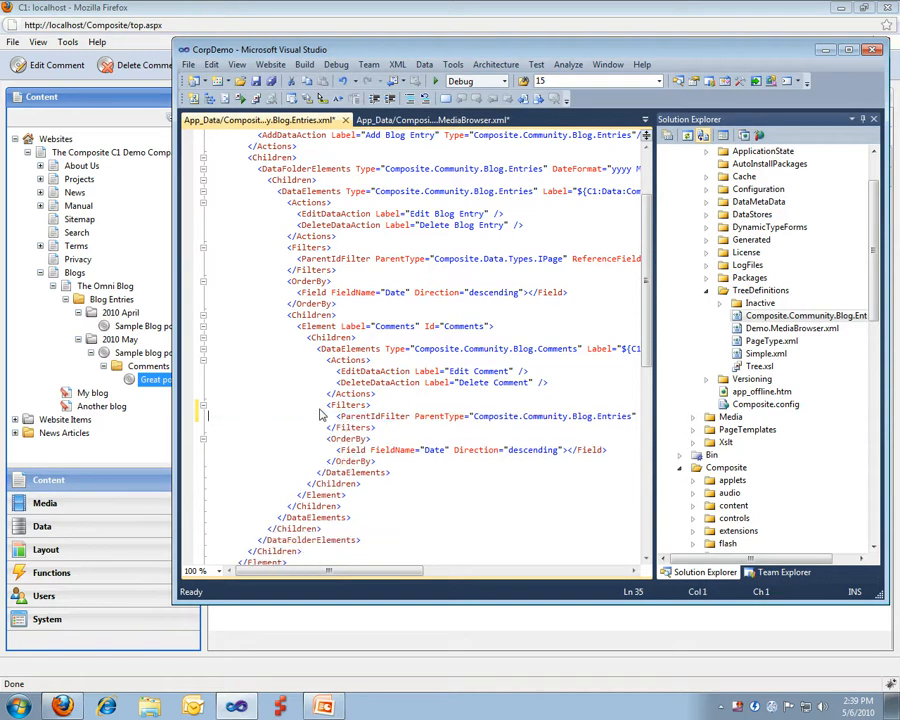
key("alt+Tab")
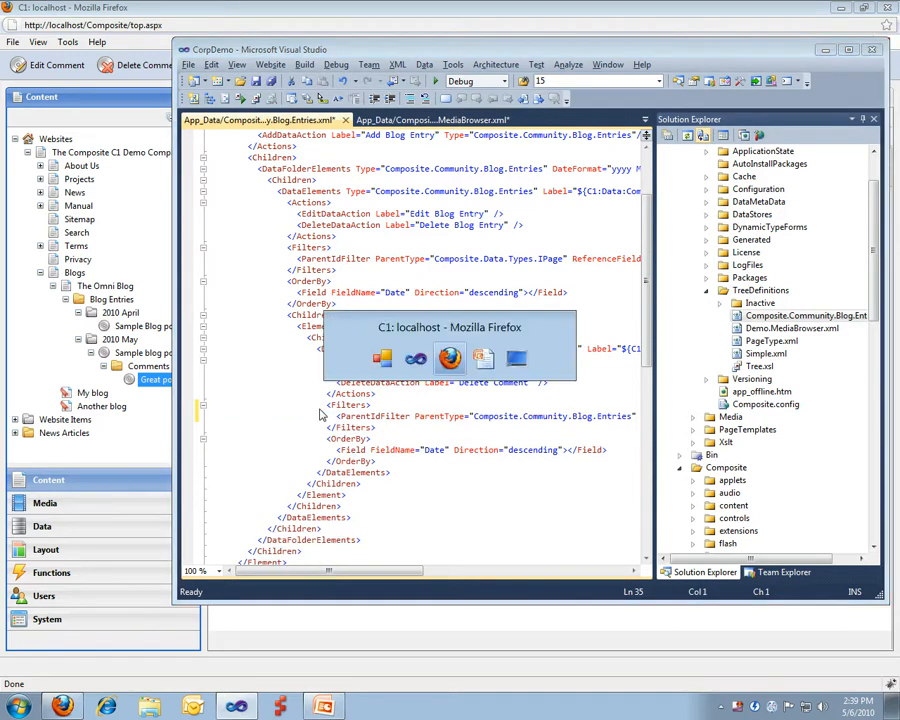
key("alt+Tab")
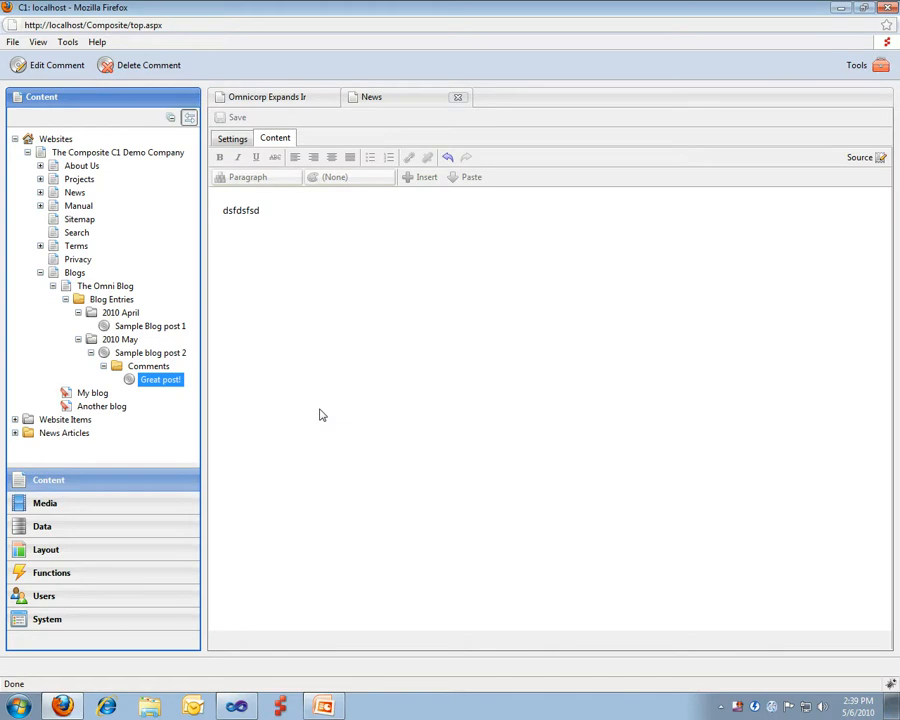
key("alt+Tab")
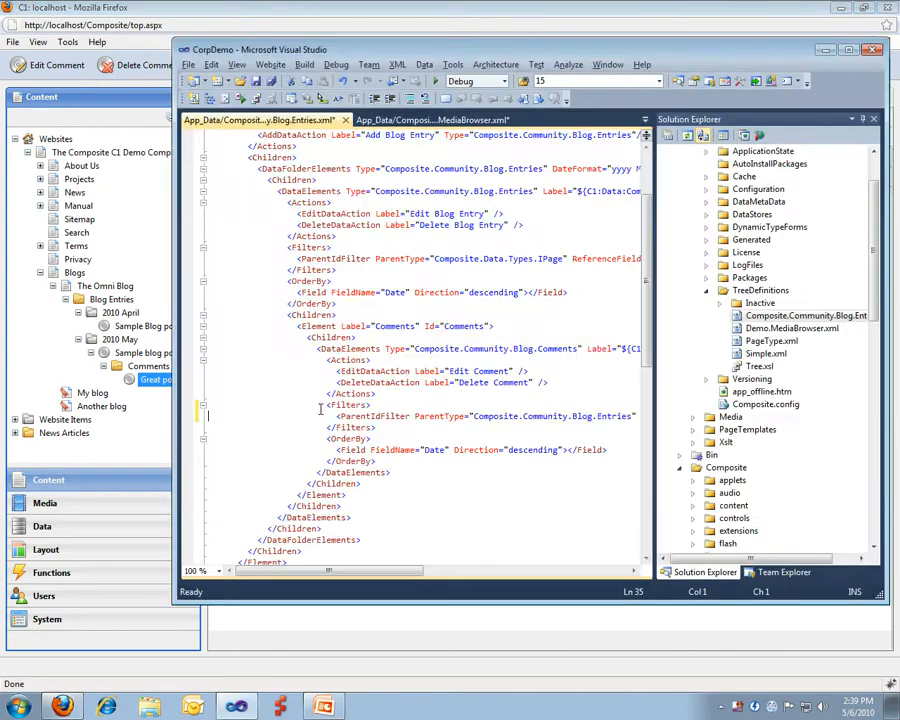
Step: Change Simple.xml's NamedParent from Content to PerspectivesRoot via IntelliSense and save
double_click(768, 353)
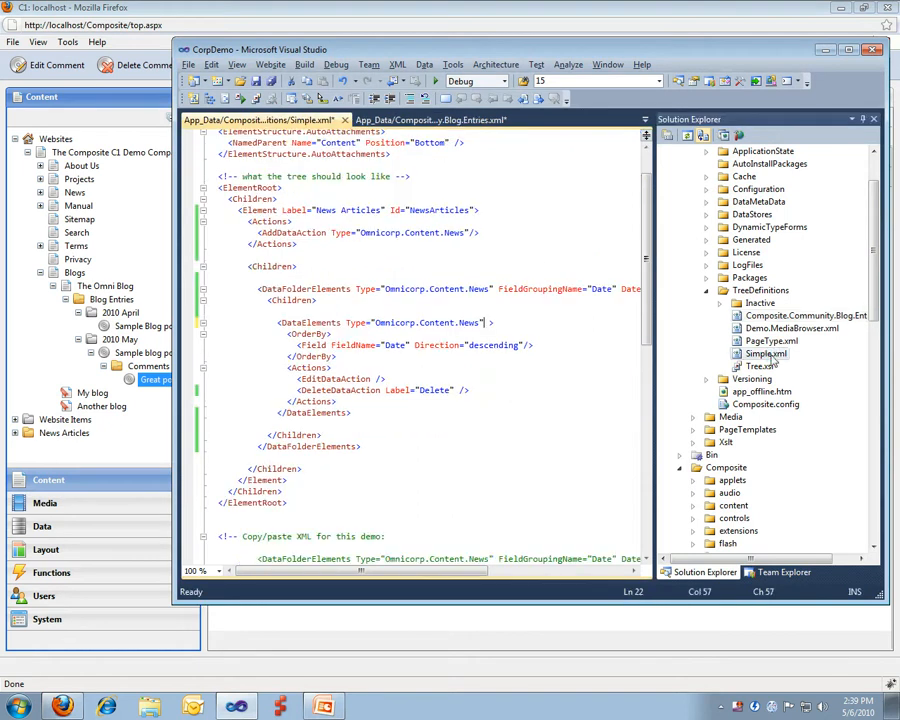
scroll(297, 167, "up", 3)
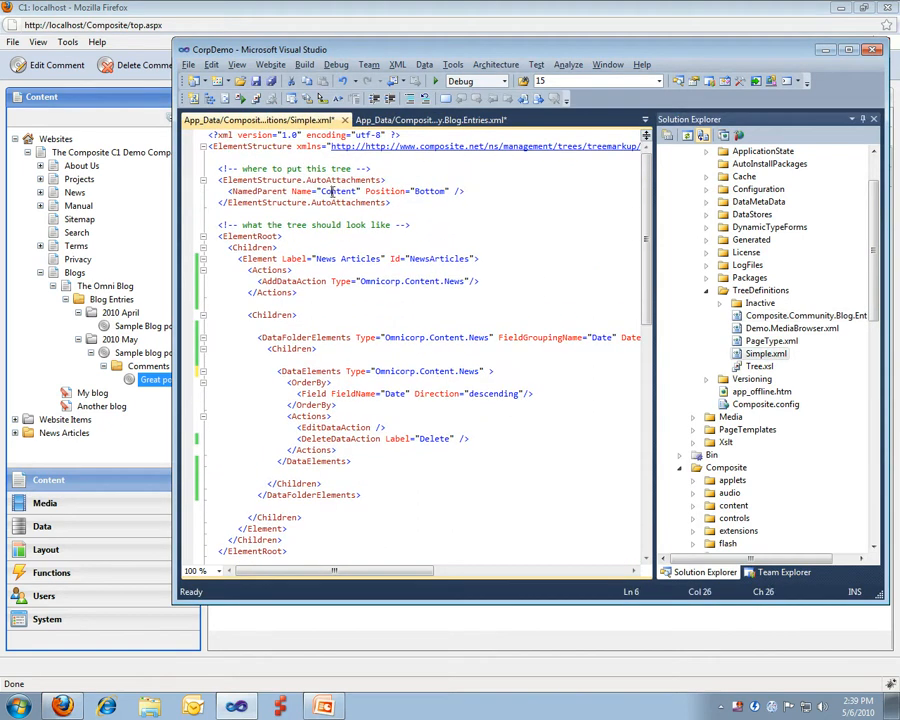
double_click(338, 191)
left_click(333, 192)
key("ctrl+space")
key("Down")
key("Down")
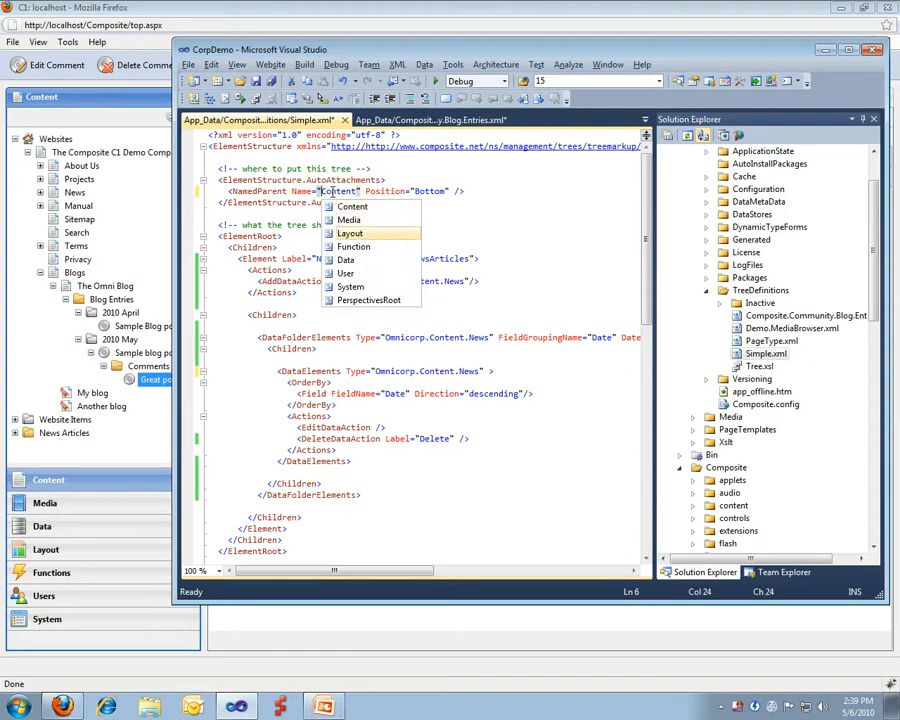
key("Down")
key("Down")
key("Down")
key("Down")
key("Down")
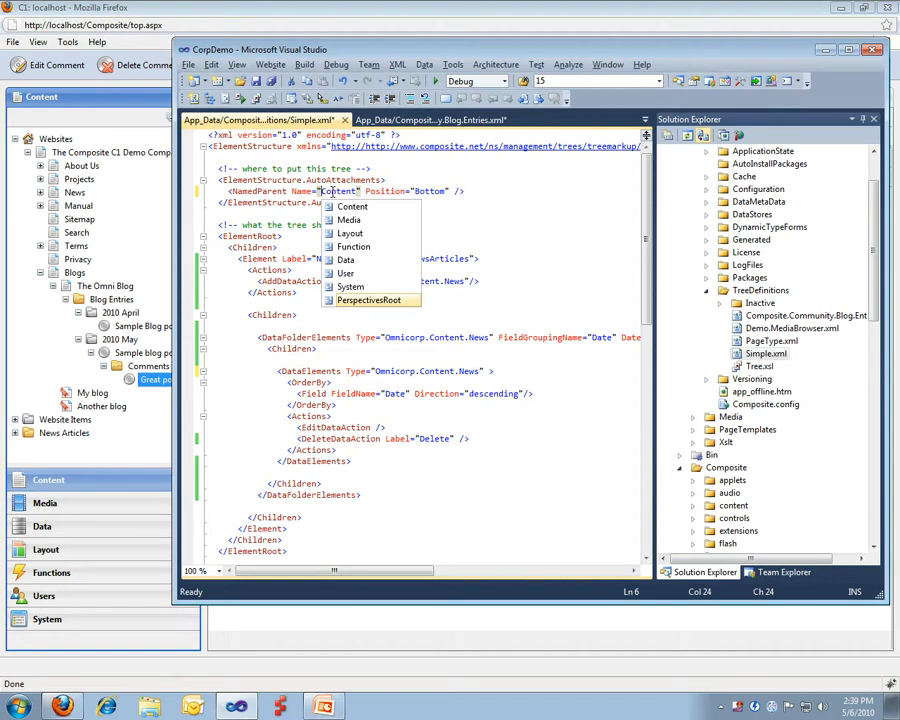
key("Return")
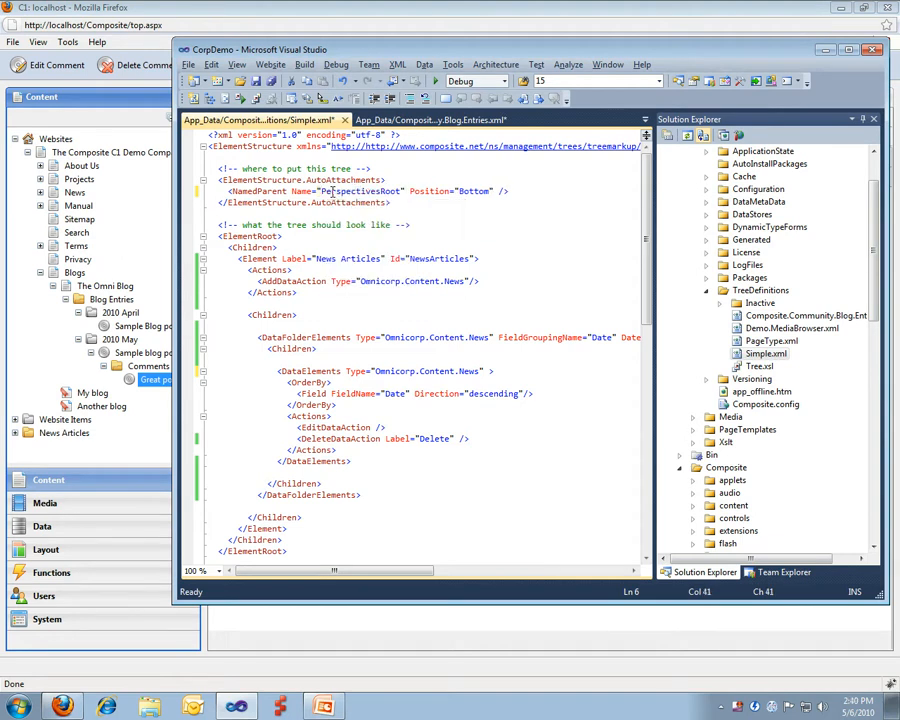
key("ctrl+s")
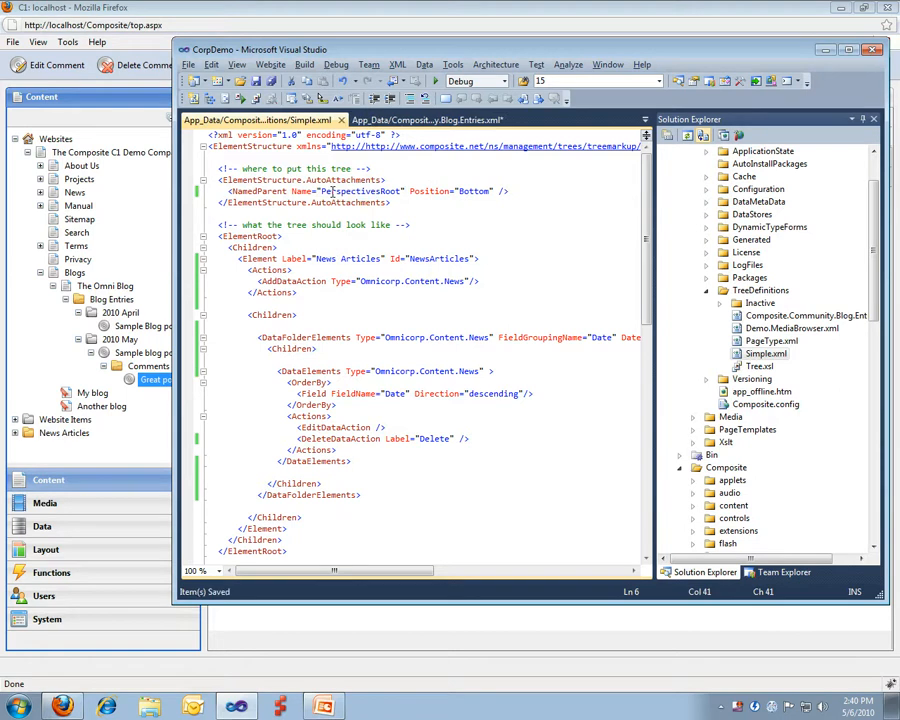
Step: Edit the admin user under Users > Administrators
left_click(177, 10)
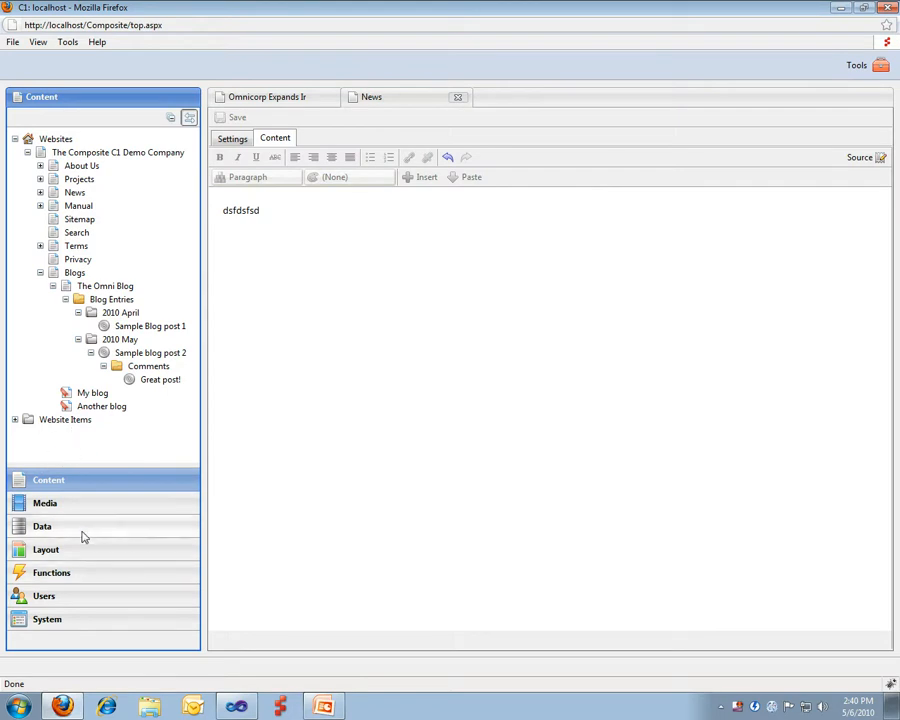
left_click(43, 596)
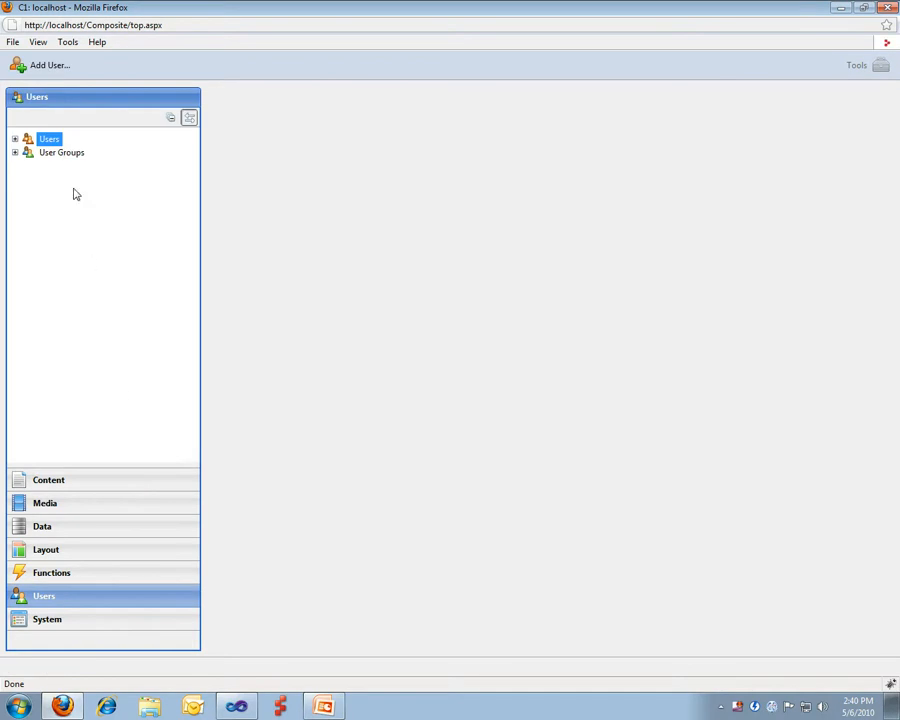
double_click(48, 138)
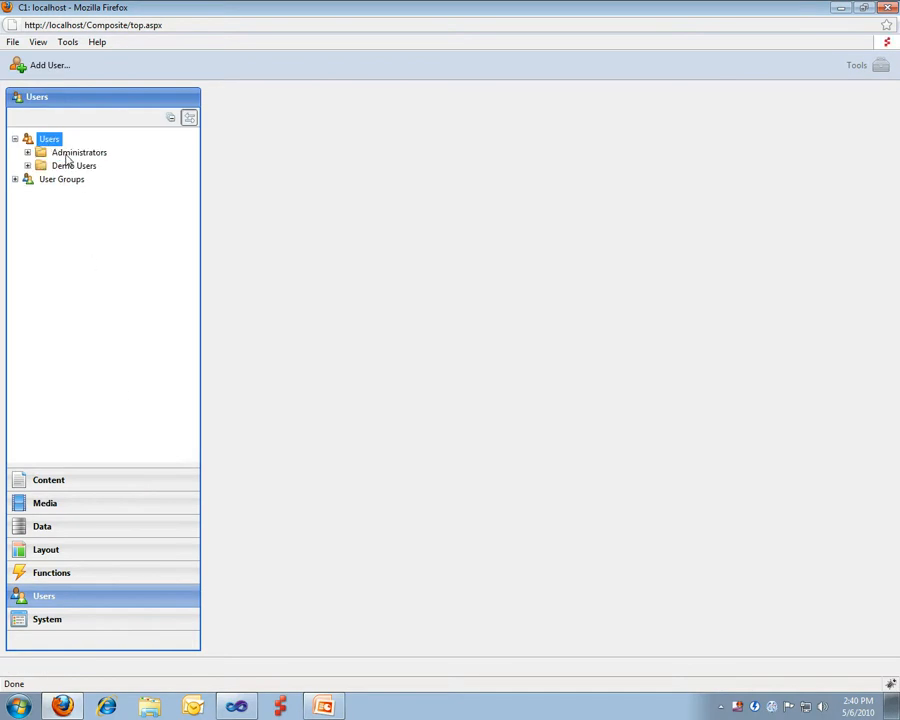
double_click(78, 152)
right_click(76, 165)
left_click(136, 177)
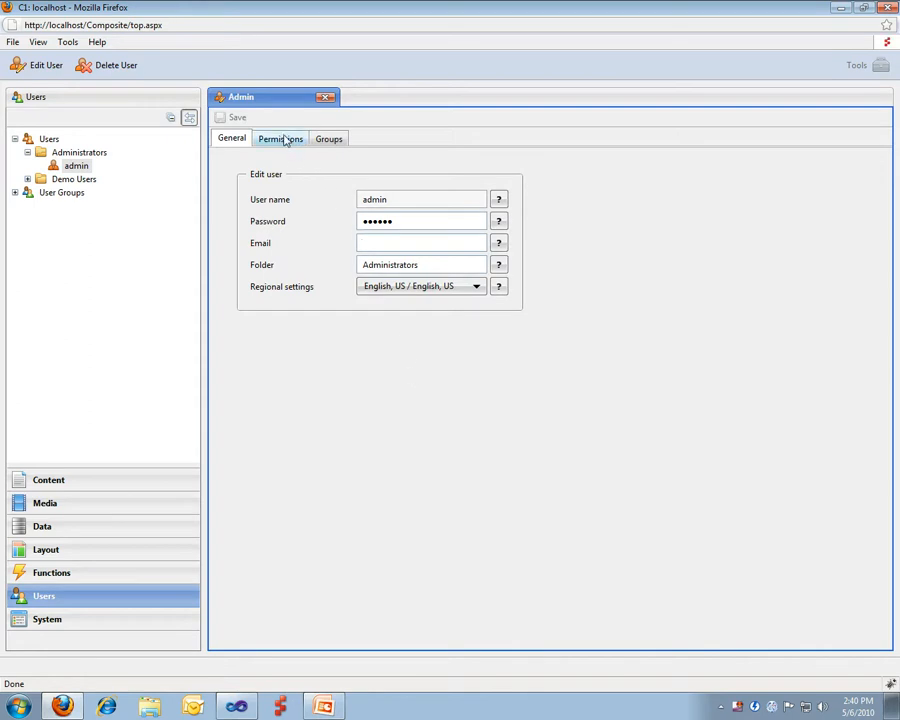
Step: Enable News Articles as a visible perspective in admin's Permissions and save
left_click(280, 138)
left_click(362, 303)
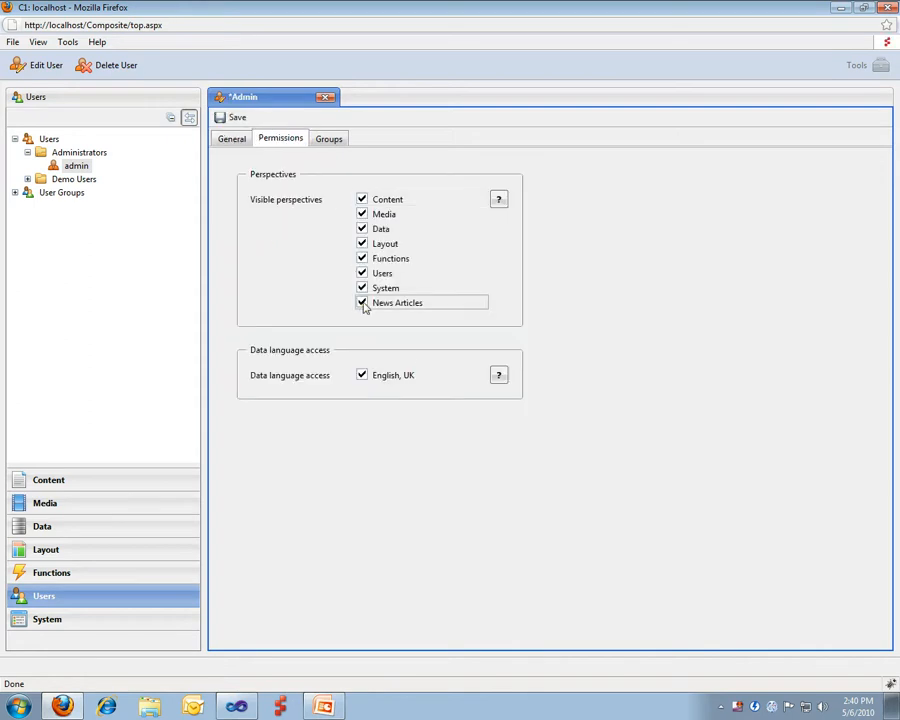
left_click(230, 117)
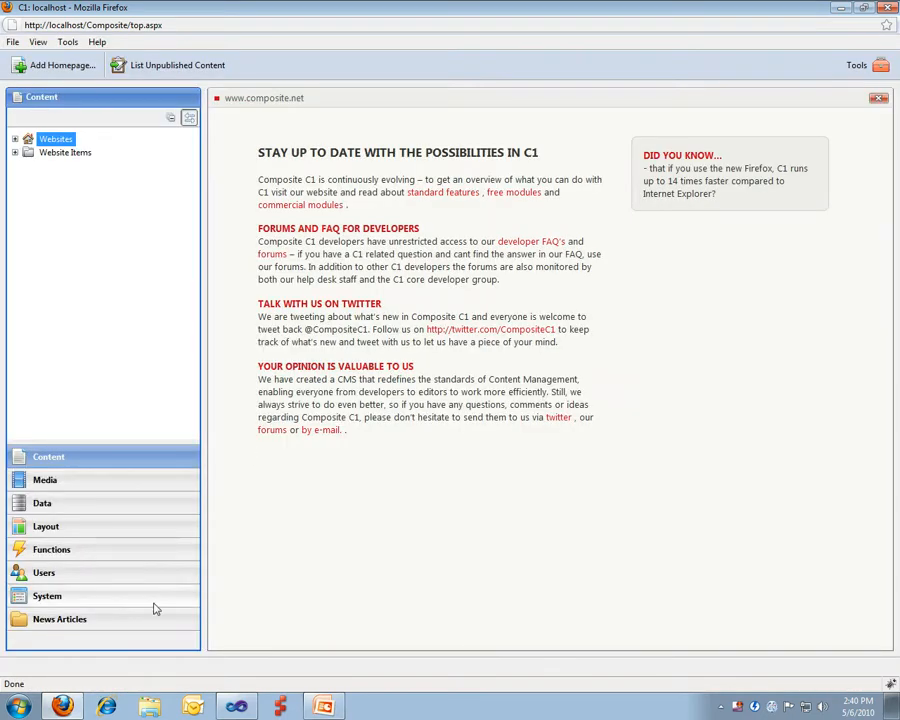
Step: Expand the News Articles perspective's 2009 September and 2010 March folders, then launch the C1 Log Viewer
left_click(60, 619)
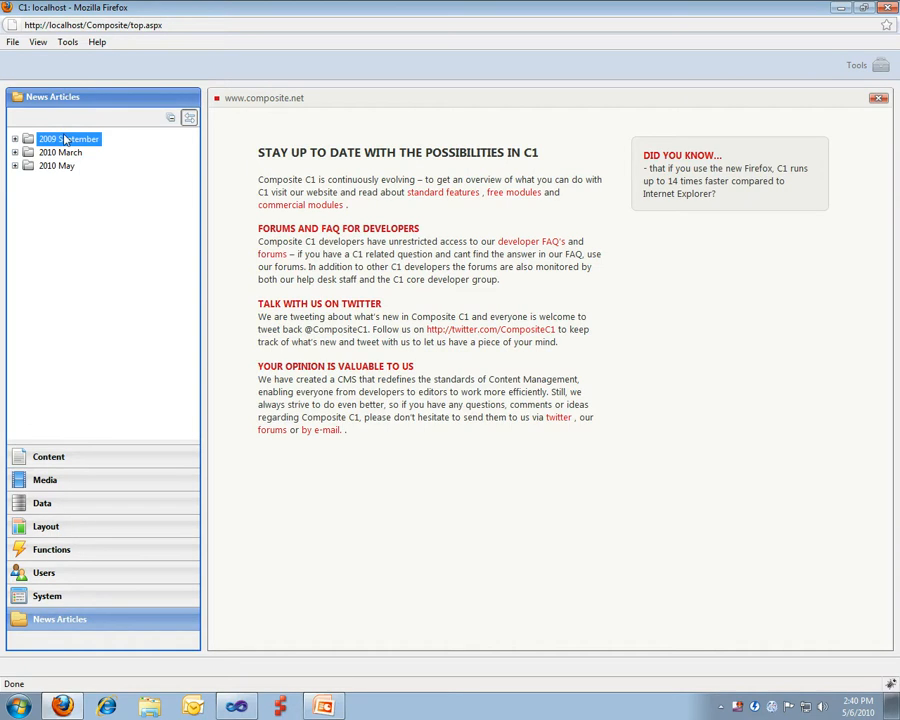
double_click(55, 138)
double_click(60, 259)
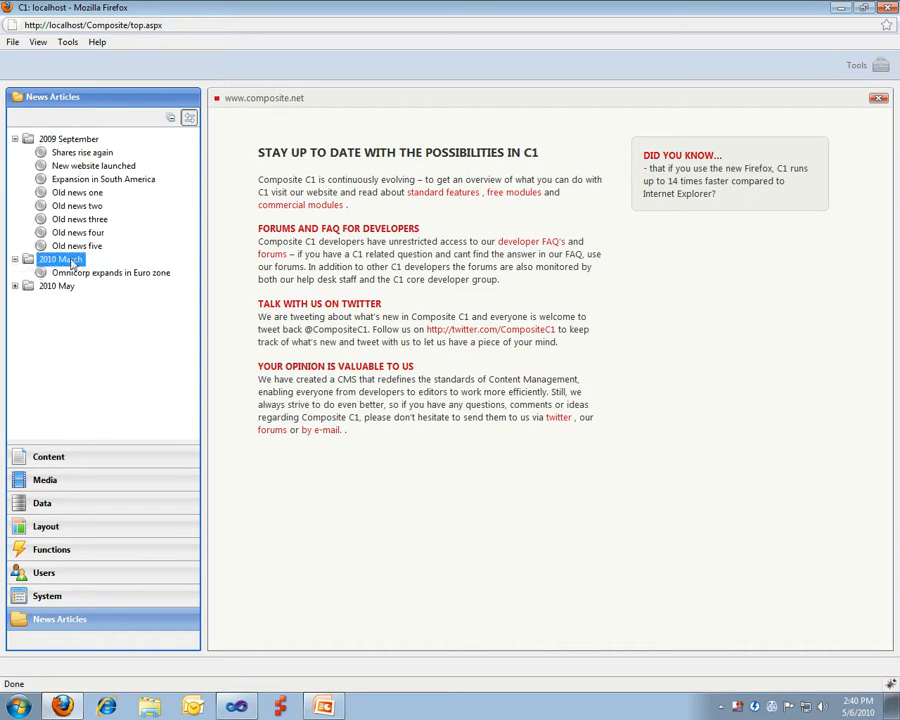
key("alt+Tab")
key("alt+Tab")
left_click(281, 708)
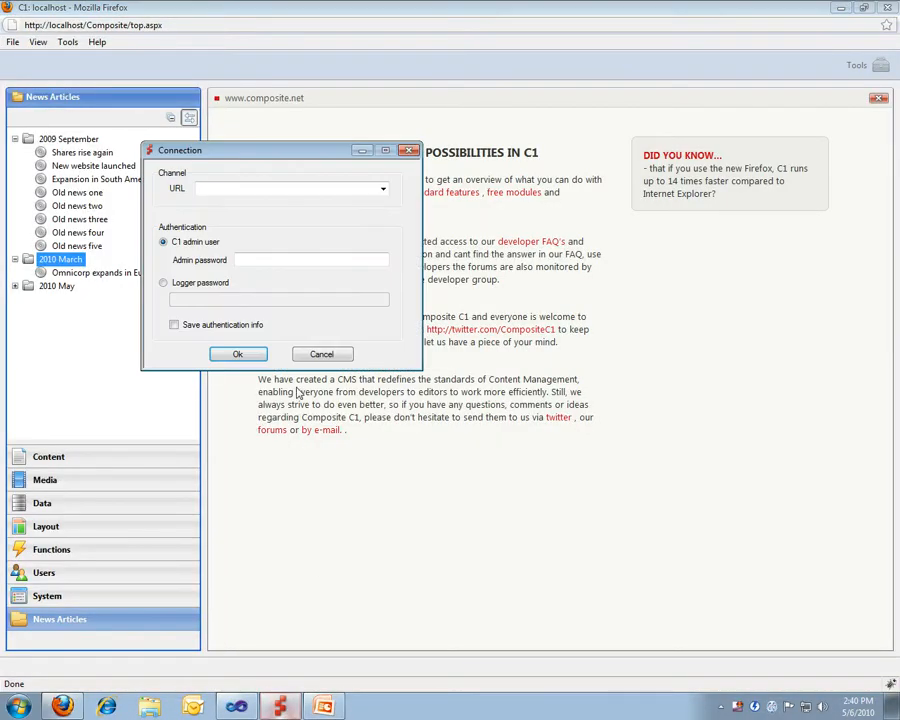
Step: Connect the C1 Log Viewer to the localhost server with the admin password
left_click(383, 190)
left_click(380, 202)
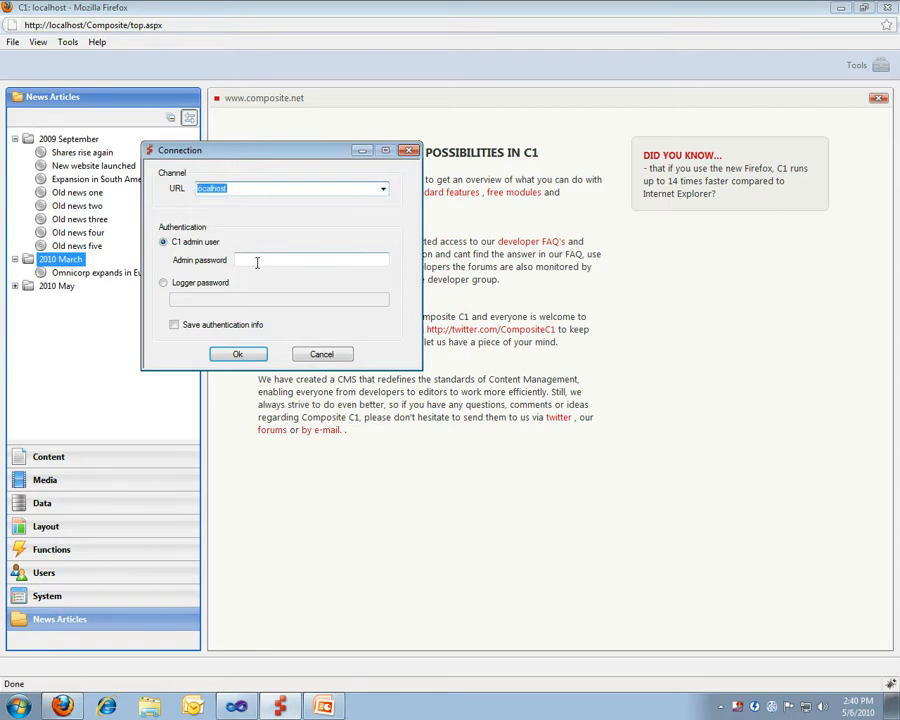
left_click(257, 262)
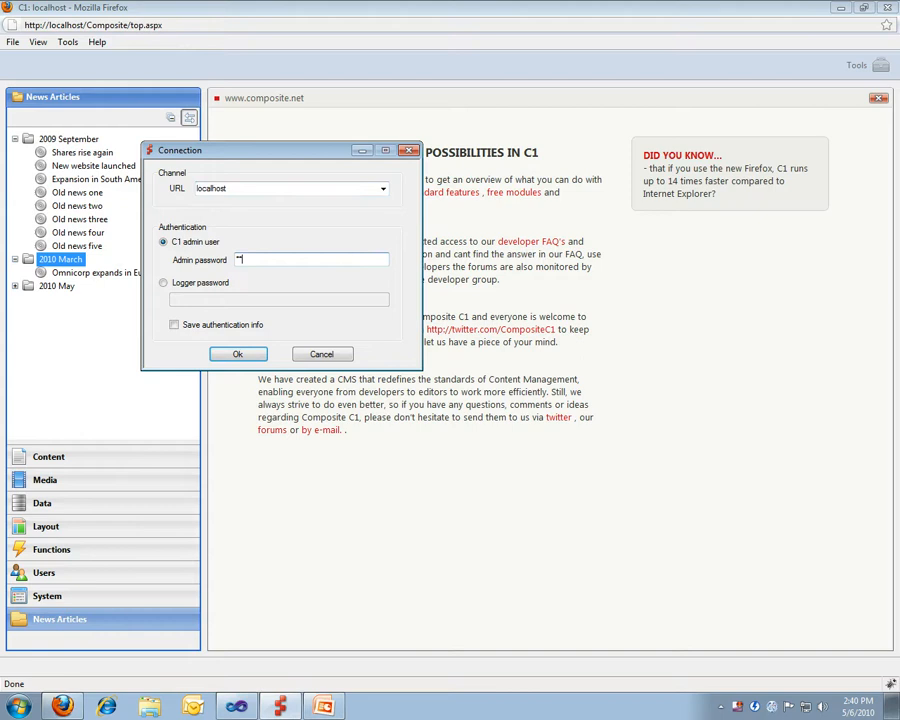
type("****")
key("Return")
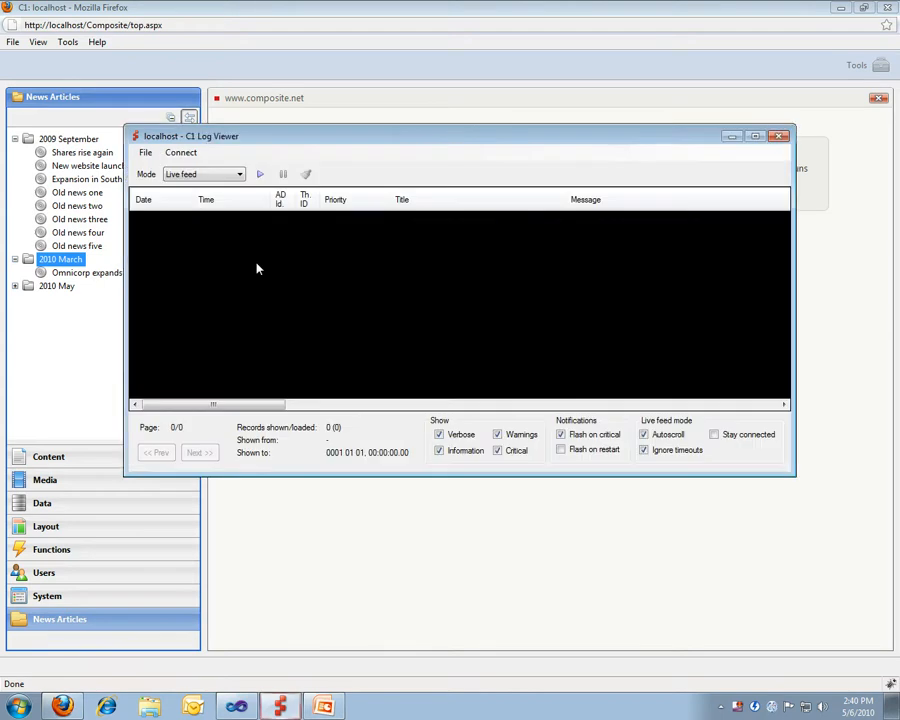
Step: Start the live log feed, clear it, and hide Verbose and Information entries
left_click(259, 174)
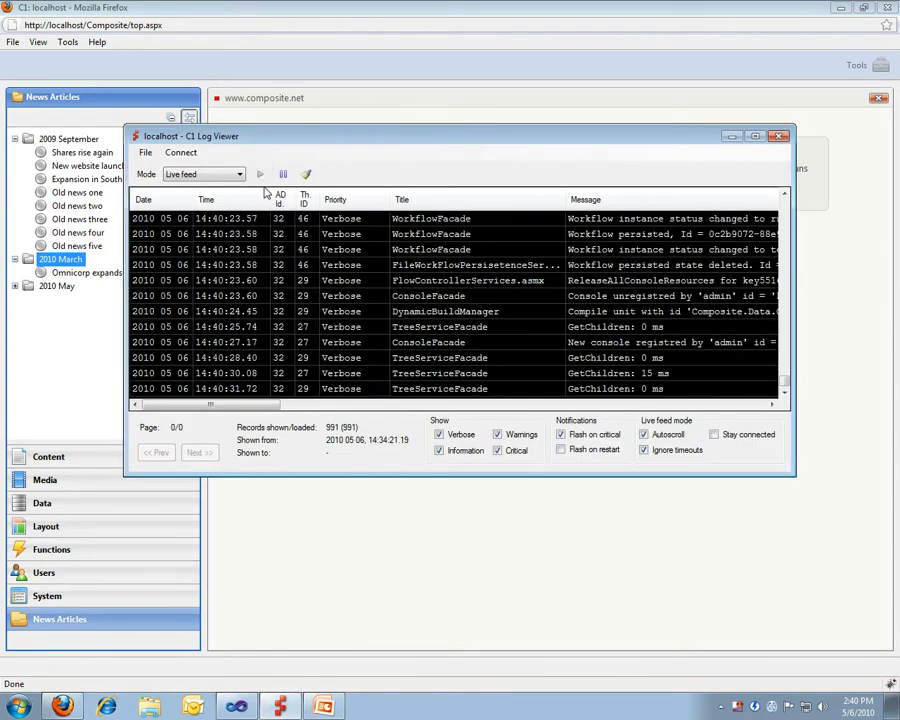
left_click(307, 175)
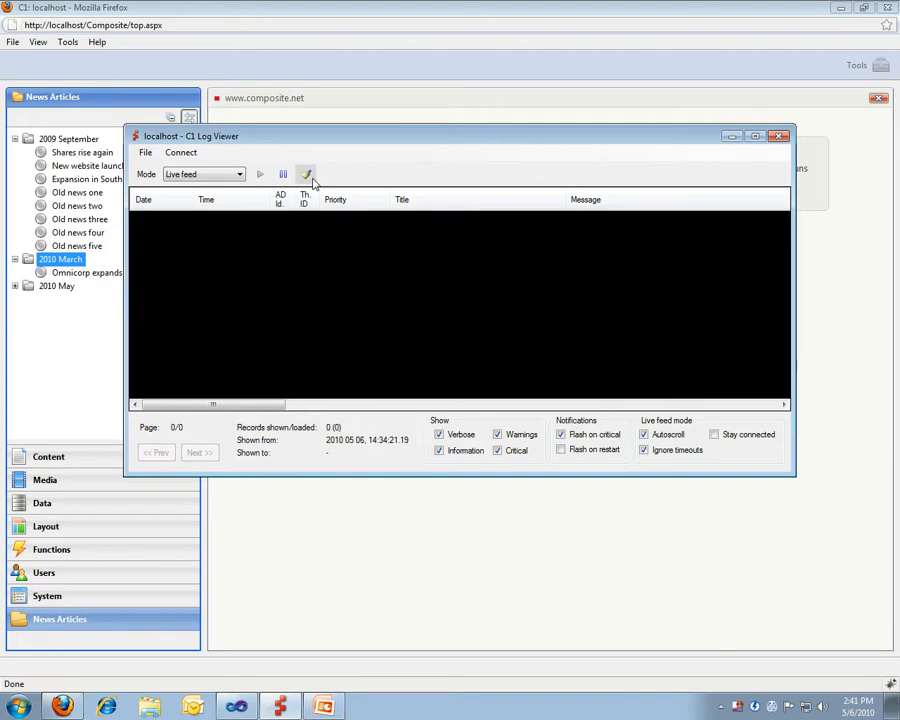
left_click(438, 435)
key("alt+Tab")
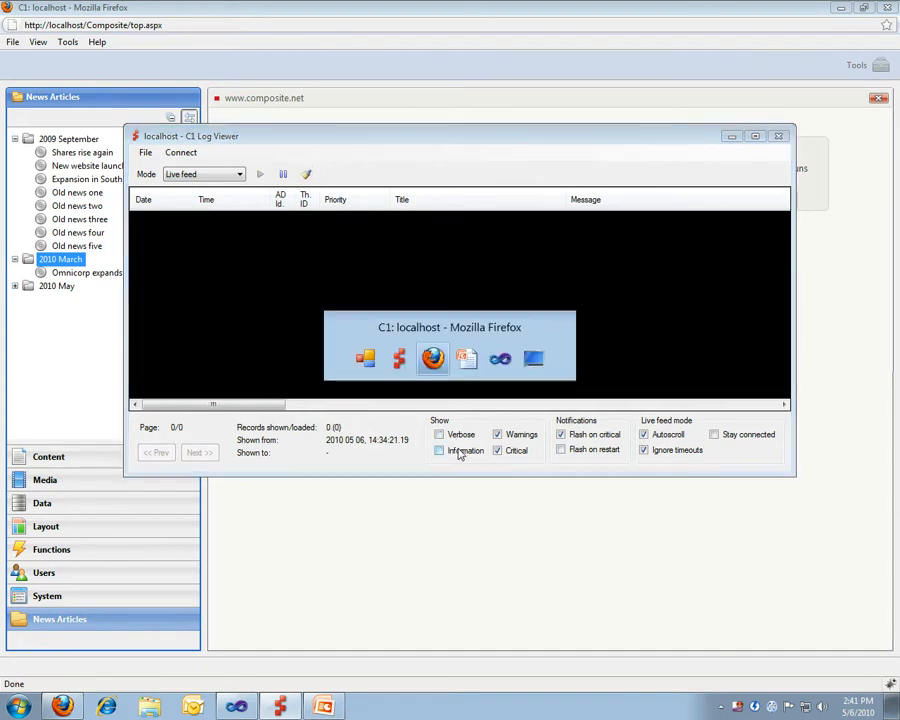
key("alt+Tab")
key("alt+Tab")
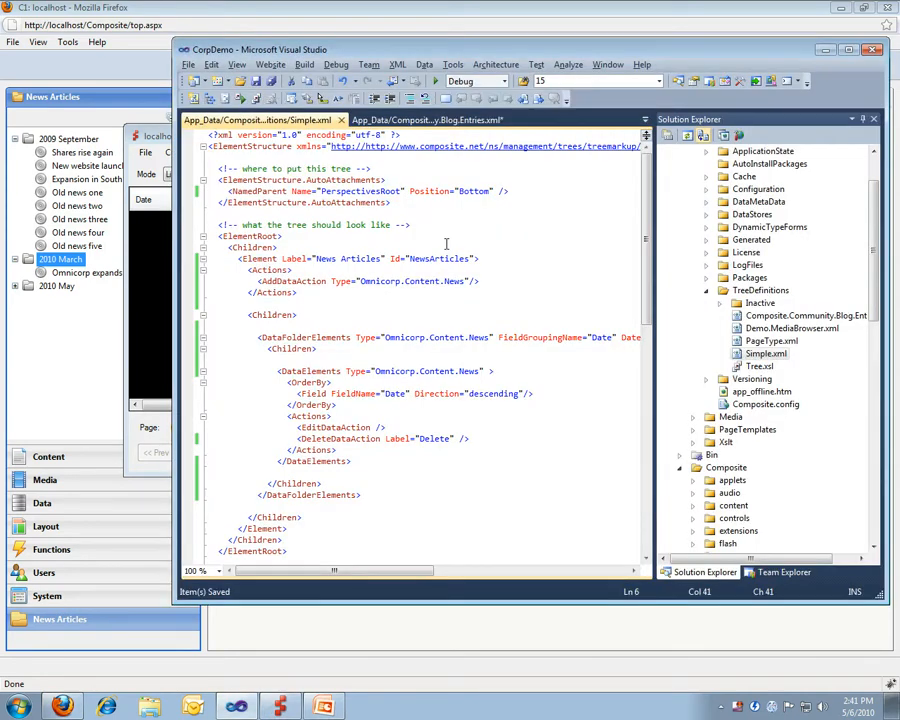
Step: Change the add action's type to Omnicorp.Content.News2 and save to trigger logged tree errors
left_click(465, 281)
type("2")
key("ctrl+s")
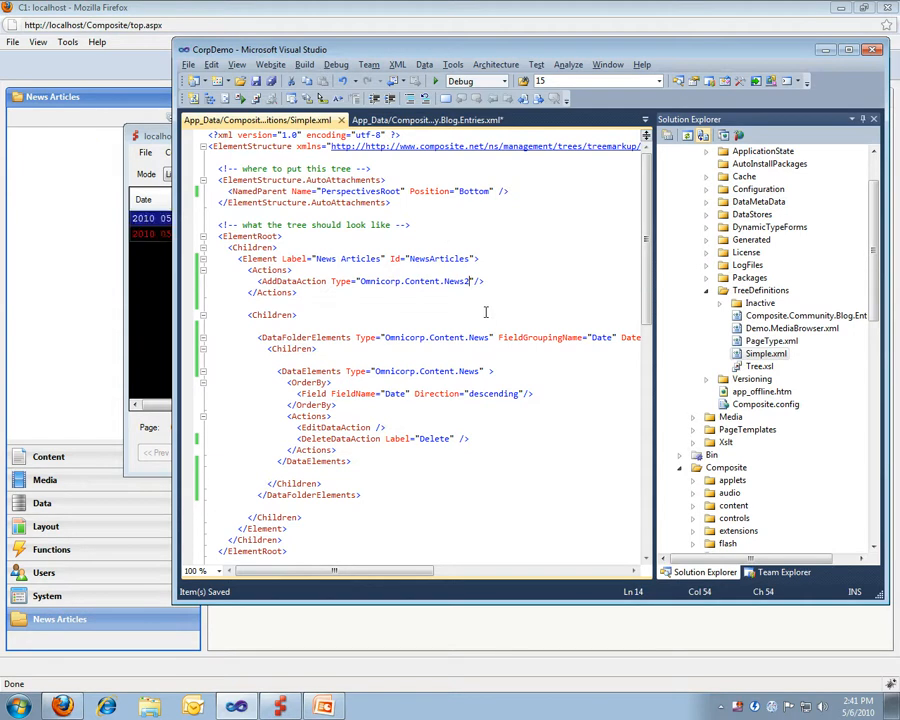
left_click(146, 190)
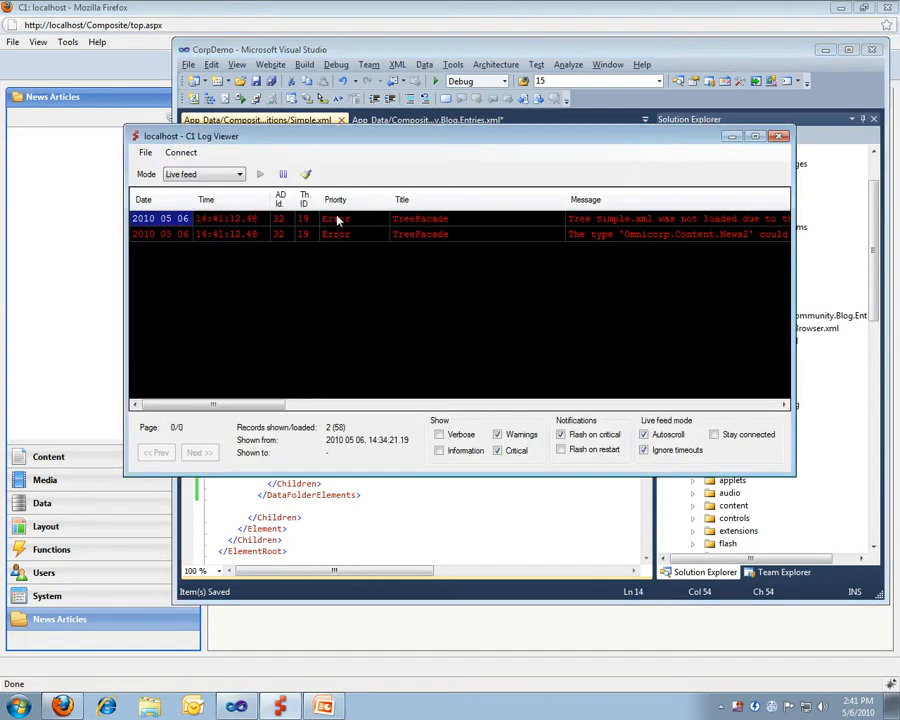
left_click_drag(213, 404, 360, 407)
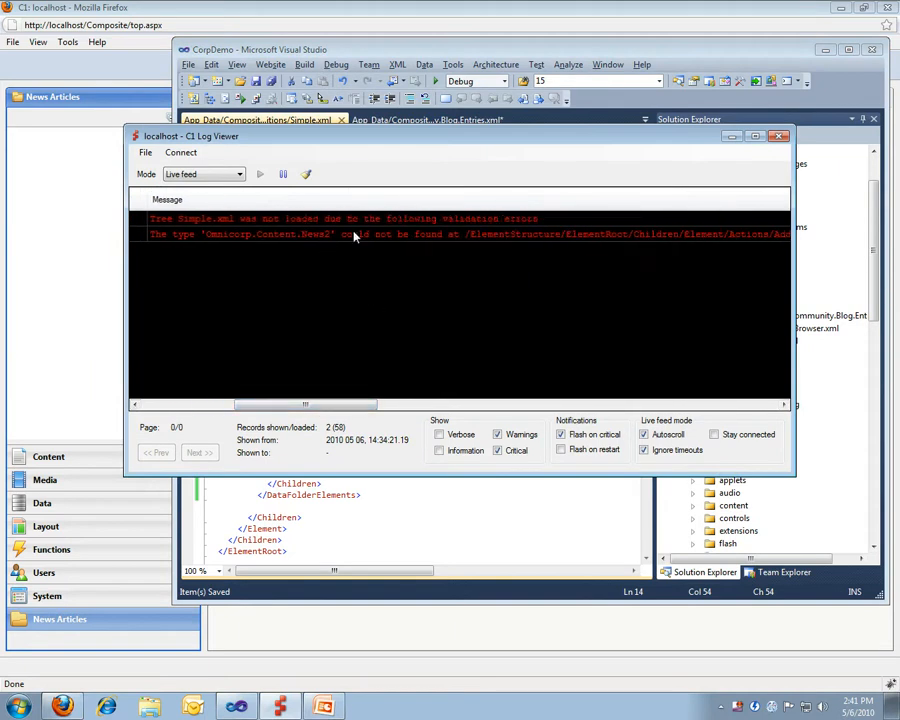
Step: Restore the add action's type to Omnicorp.Content.News in Simple.xml
left_click(462, 343)
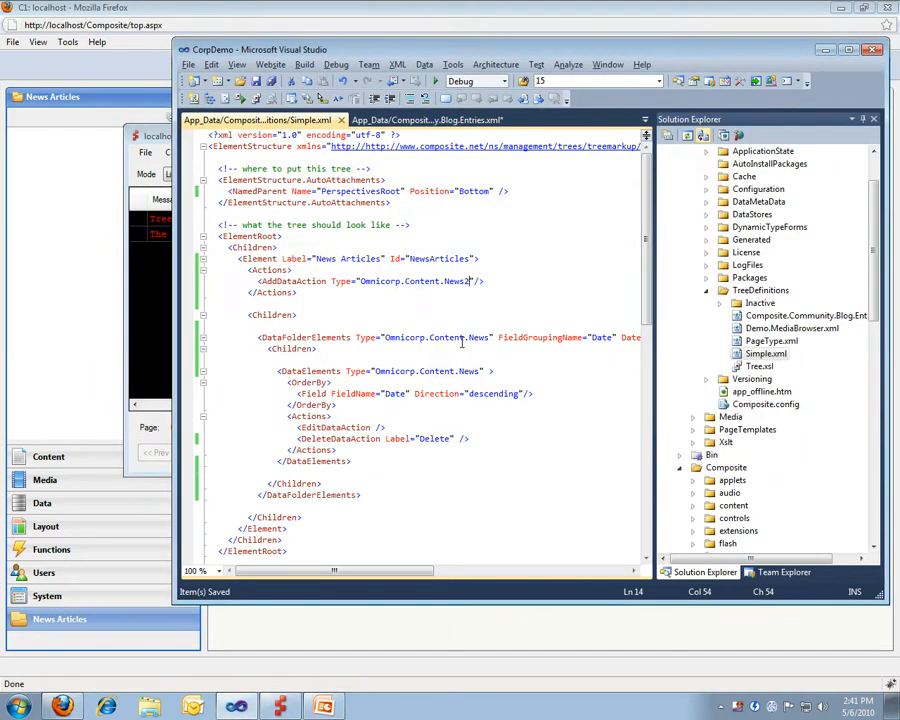
key("BackSpace")
key("alt+Tab")
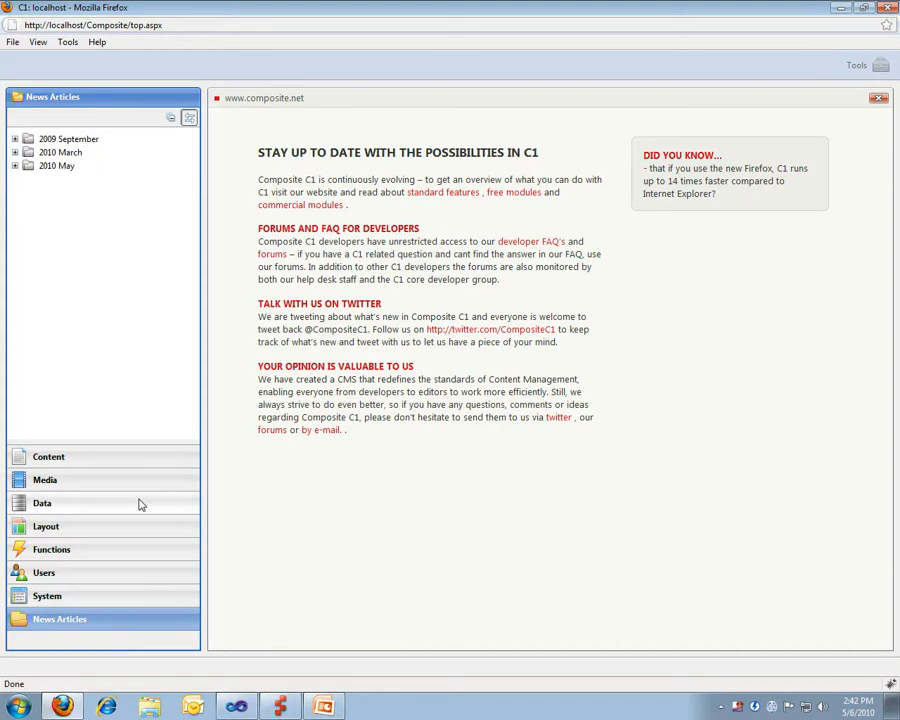
Step: Start editing the Shares rise again article under 2009 September
double_click(68, 139)
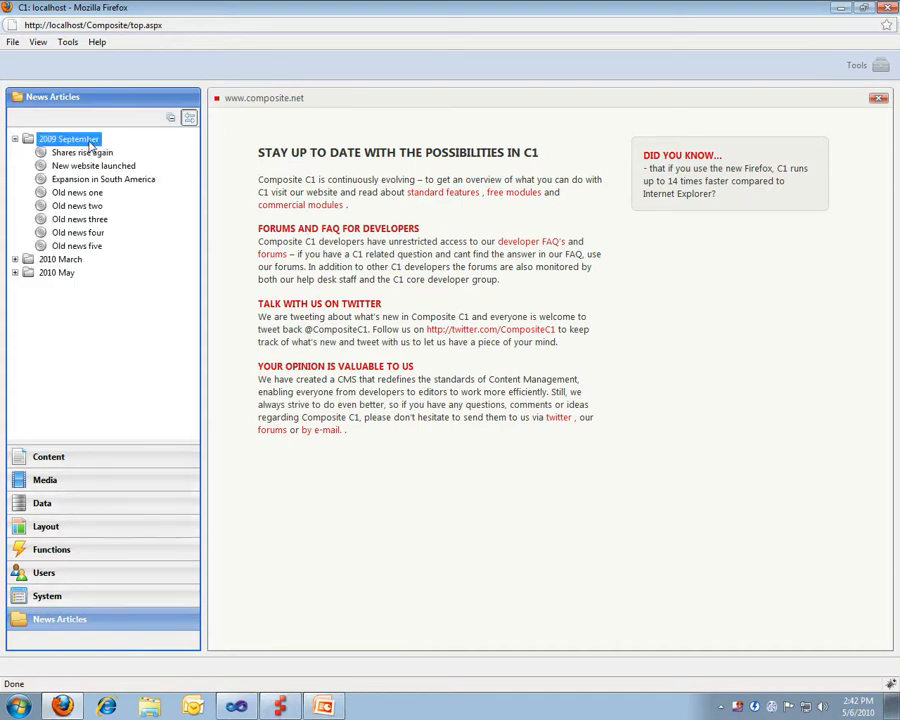
right_click(82, 152)
left_click(105, 159)
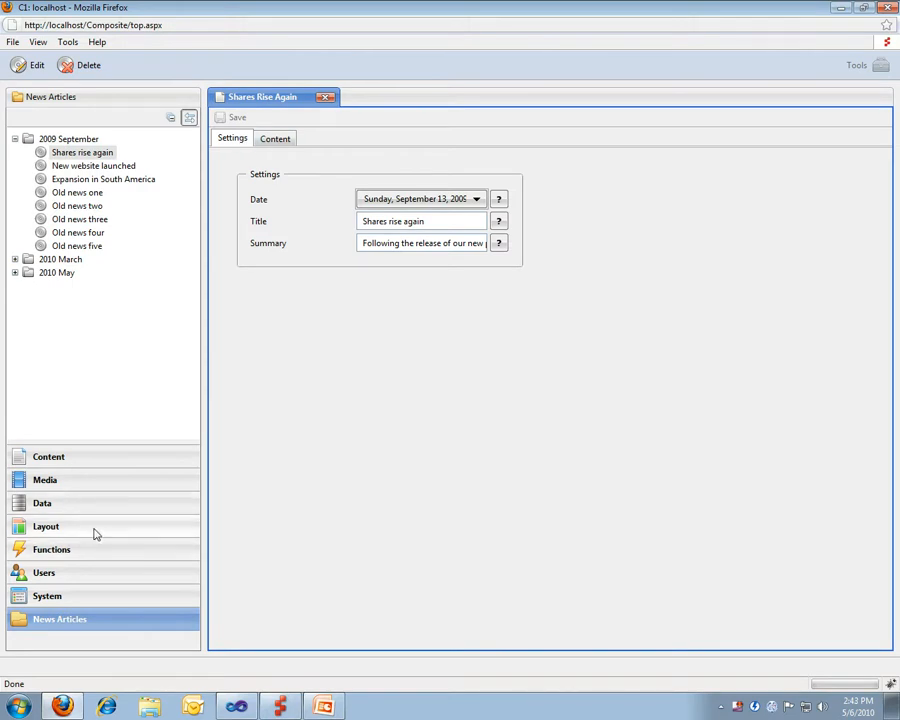
Step: Open the form markup of the Omnicorp.Content.News global datatype
left_click(42, 503)
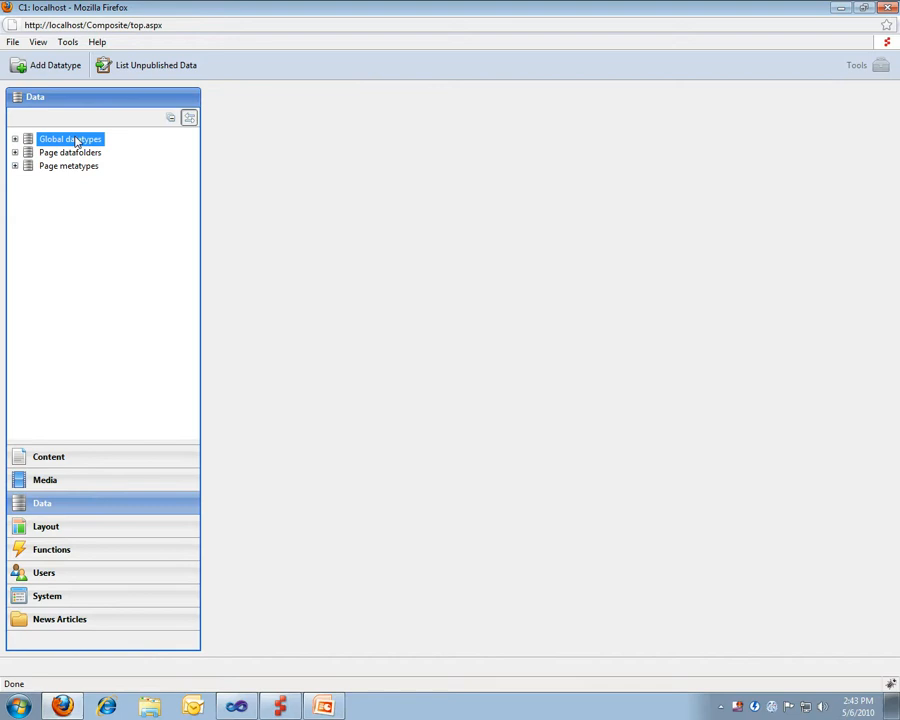
double_click(70, 139)
left_click(98, 232)
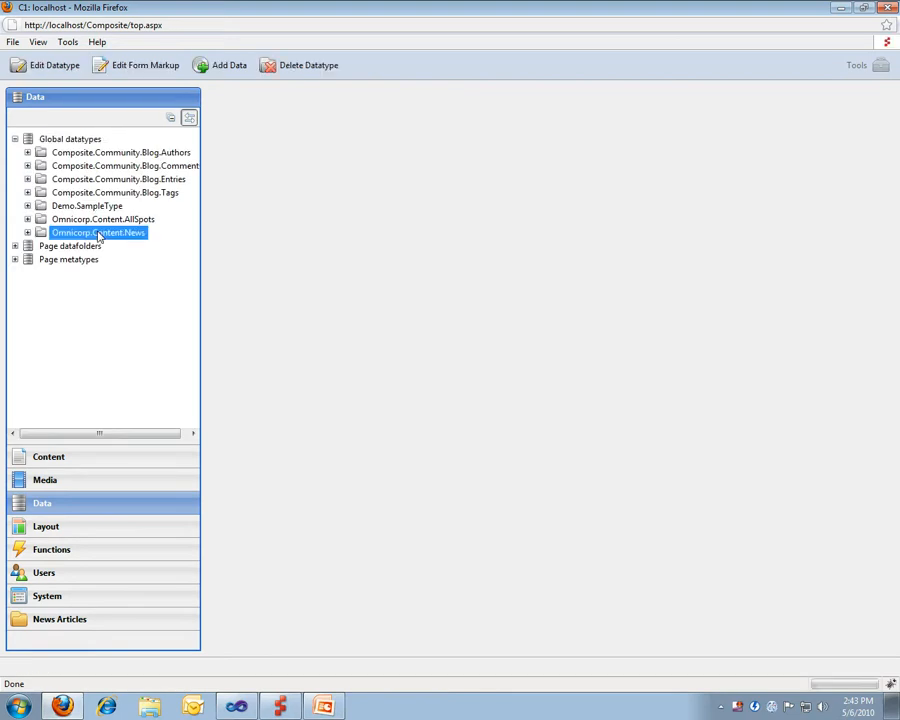
left_click(145, 65)
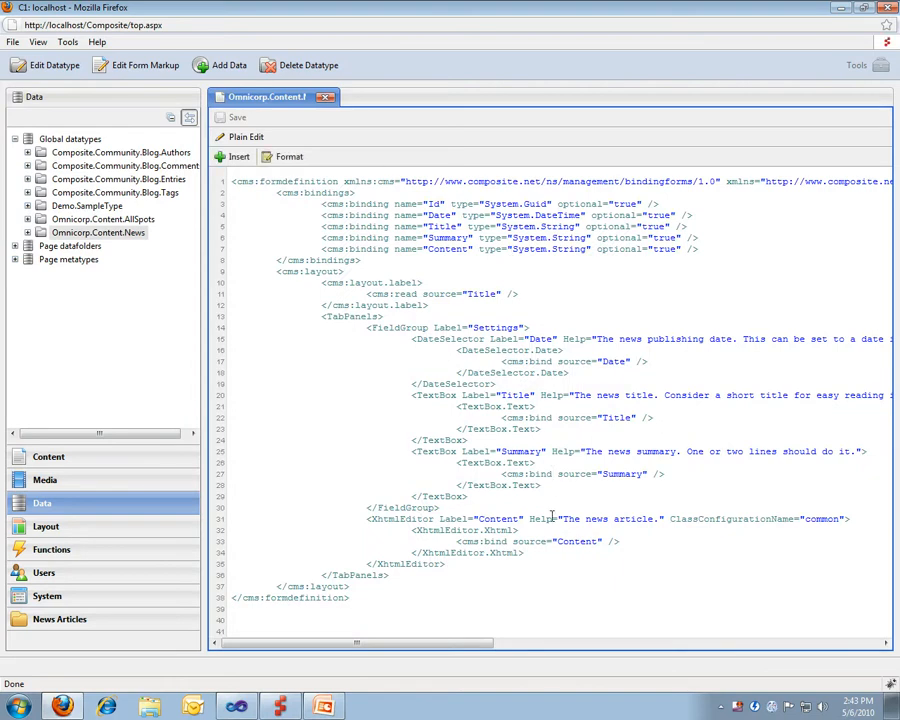
Step: Move the Content editor block above the Settings field group and save the markup
key("shift+Down")
key("shift+Down")
key("shift+Down")
key("ctrl+c")
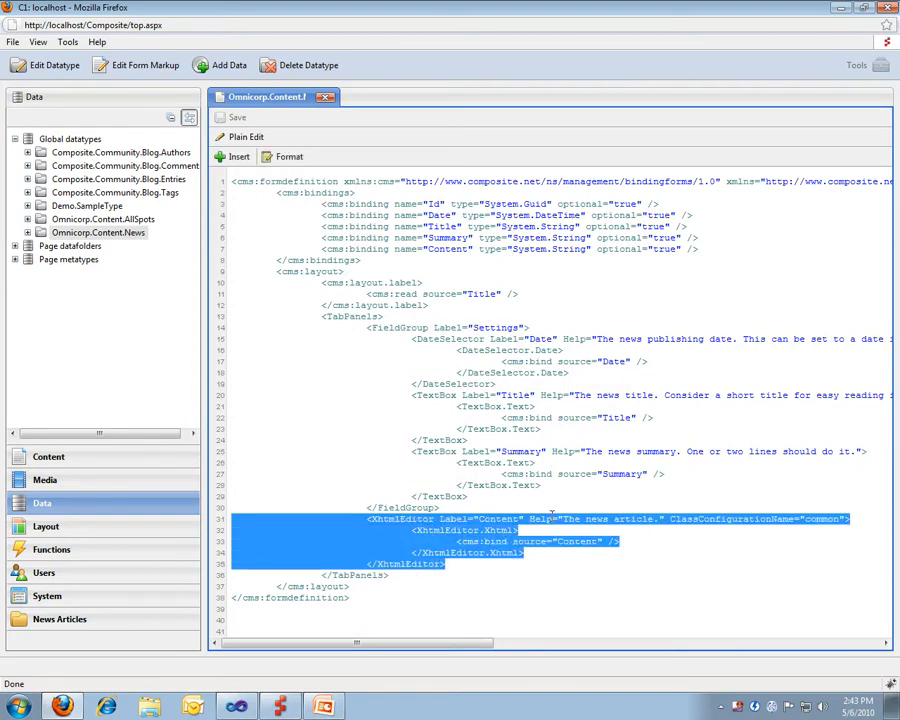
key("Delete")
key("Up")
key("Up")
key("Up")
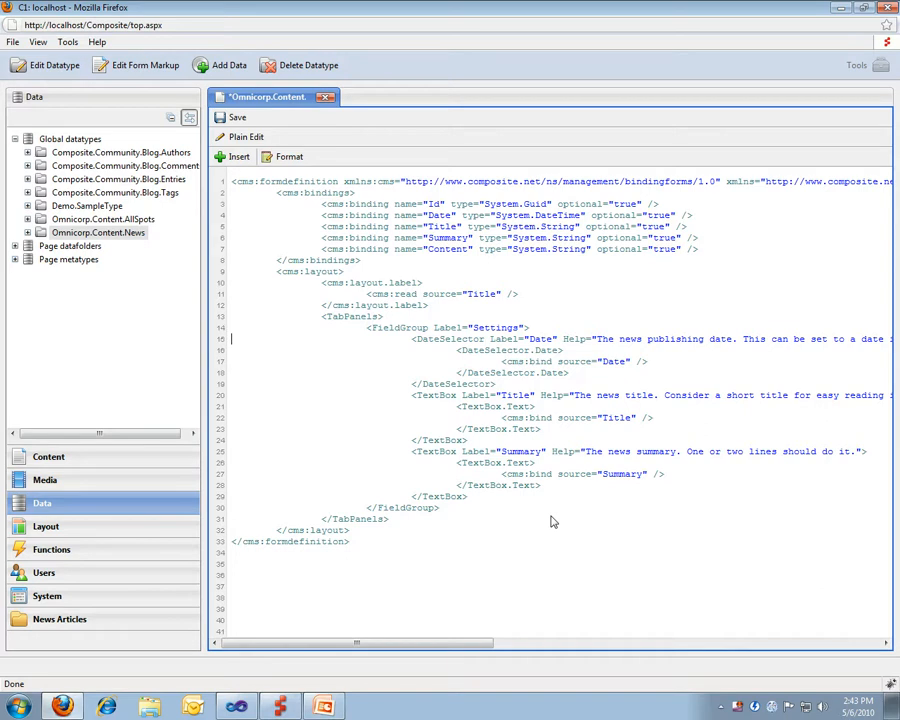
key("ctrl+v")
key("ctrl+s")
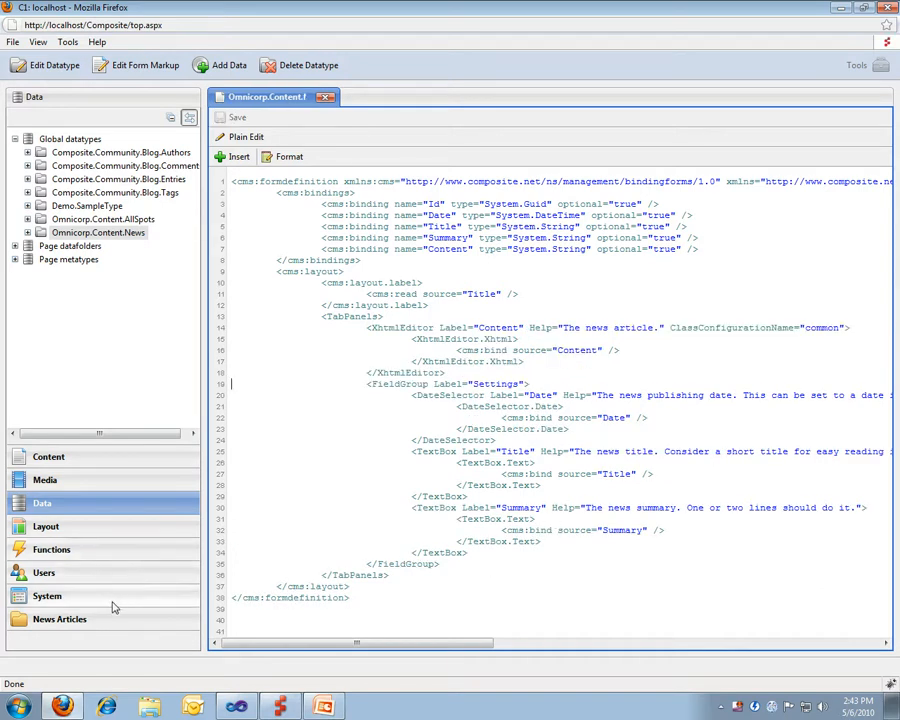
left_click(60, 619)
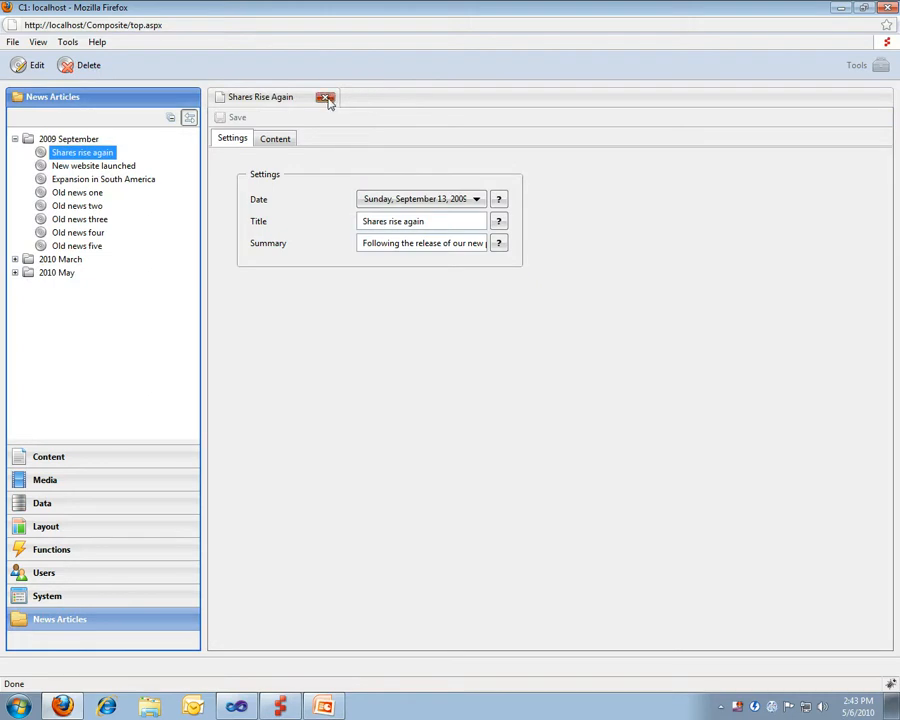
Step: Close and reopen the Shares Rise Again article so the Content editor shows ahead of Settings
left_click(325, 97)
left_click(33, 65)
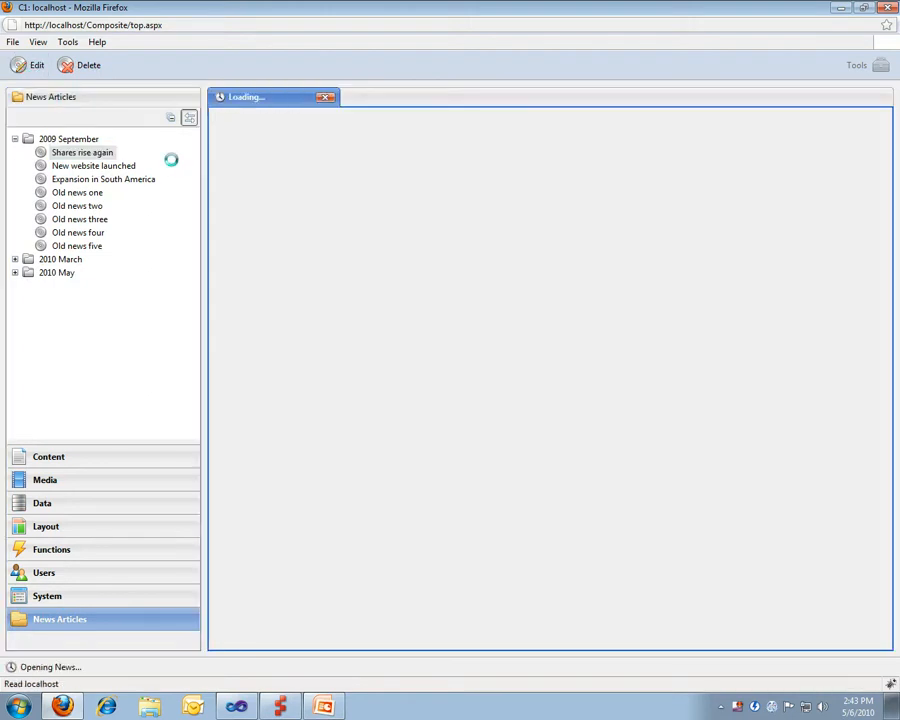
scroll(298, 348, "down", 3)
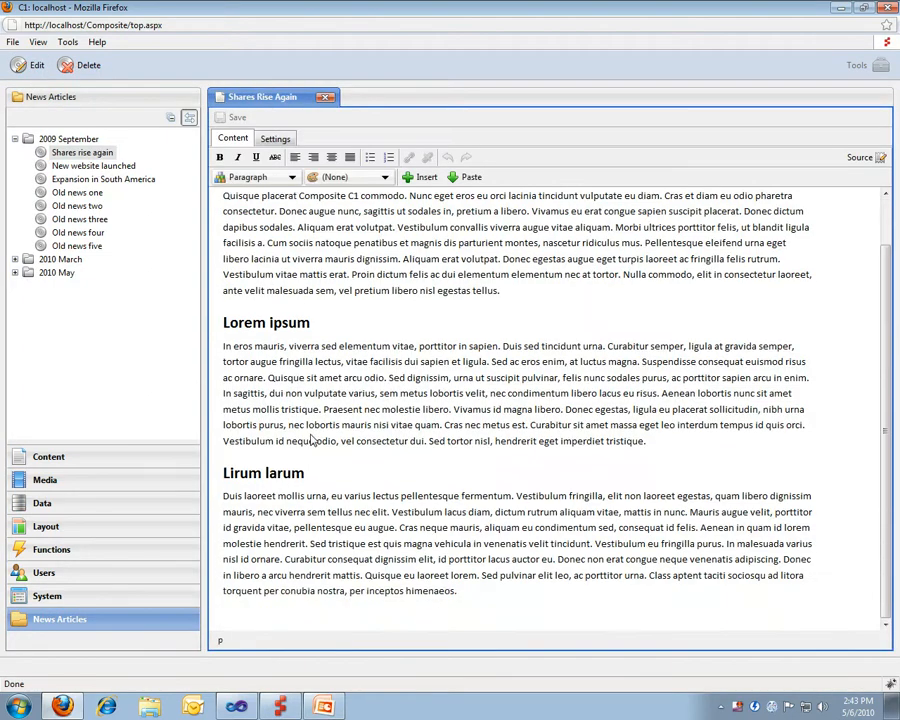
scroll(298, 348, "up", 3)
key("alt+Tab")
key("alt+Tab")
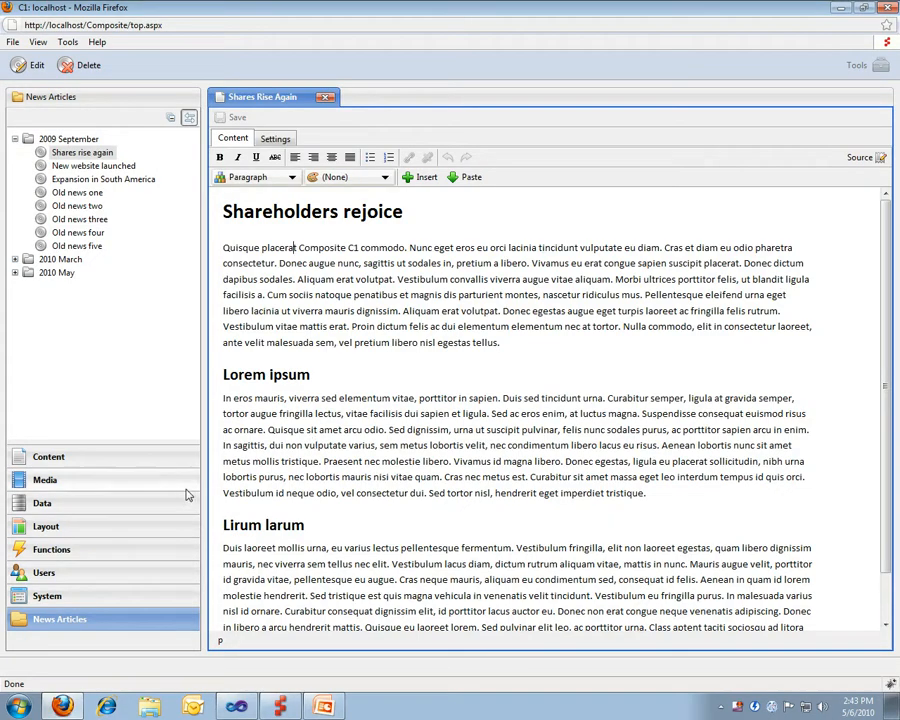
Step: Navigate the Content perspective to Websites > demo site > Blogs > The Omni Blog > Blog Entries
left_click(62, 139)
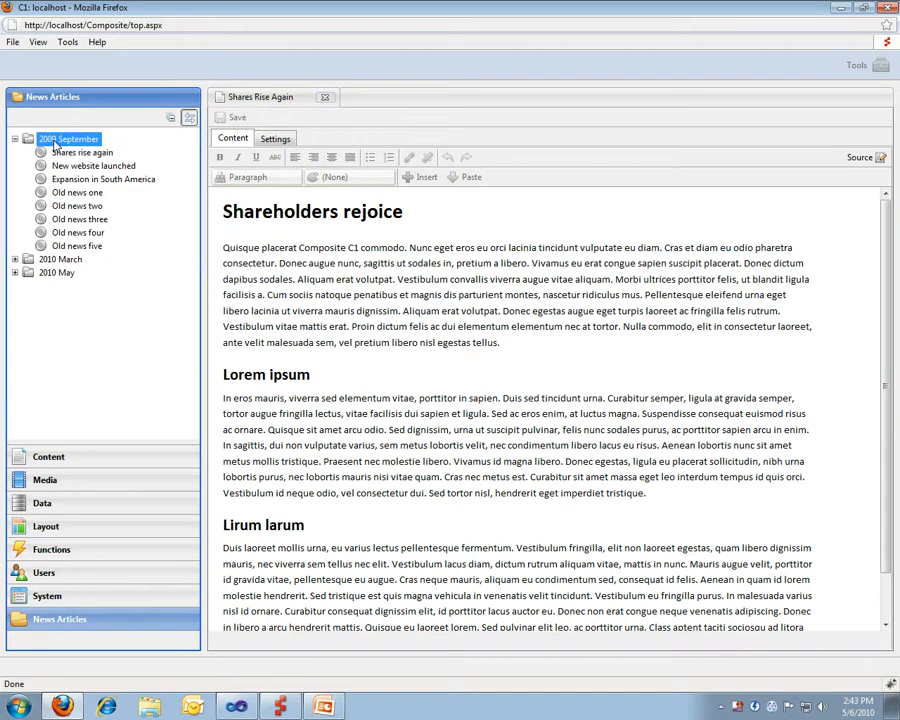
right_click(56, 146)
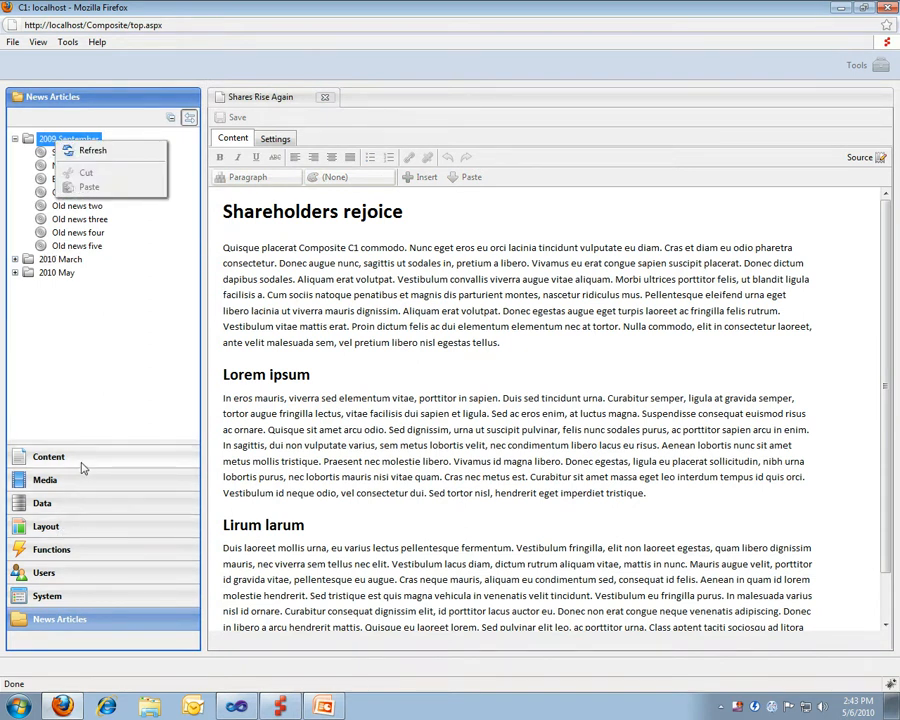
left_click(48, 457)
double_click(55, 139)
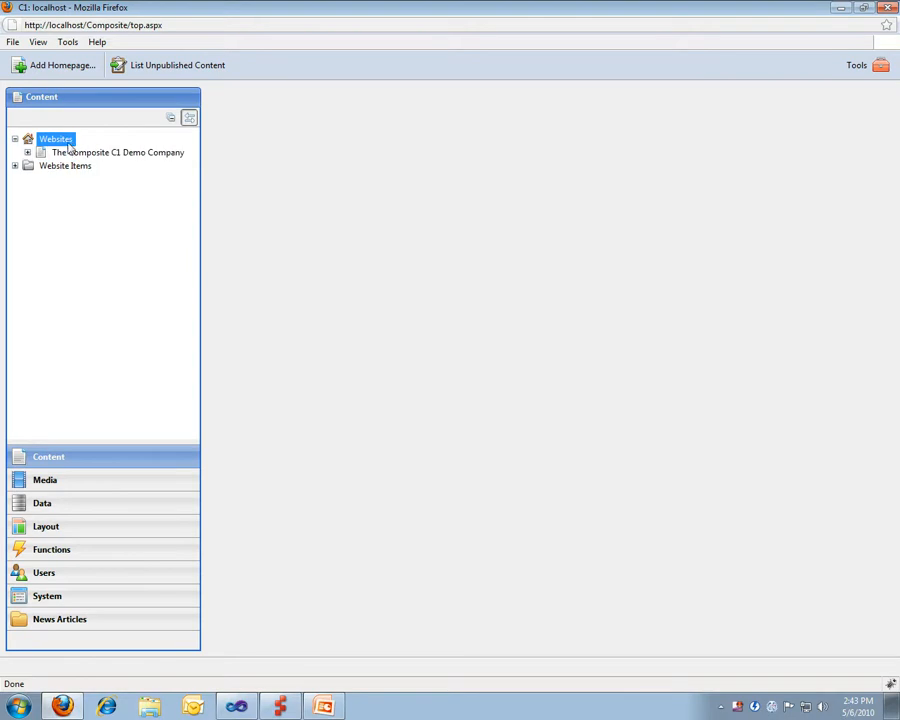
left_click(110, 152)
double_click(110, 152)
left_click(74, 272)
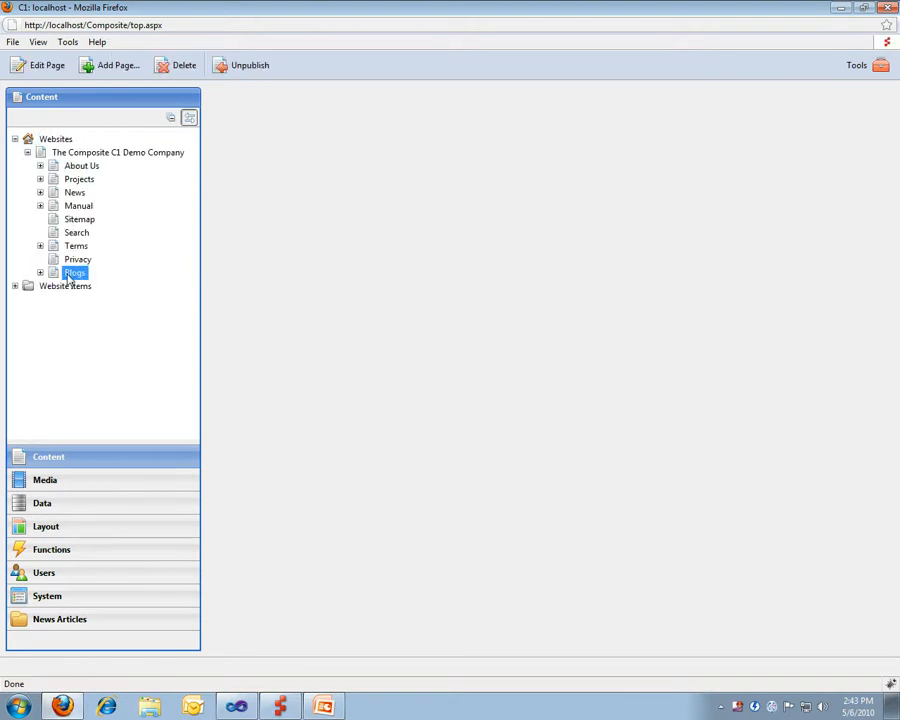
left_click(40, 272)
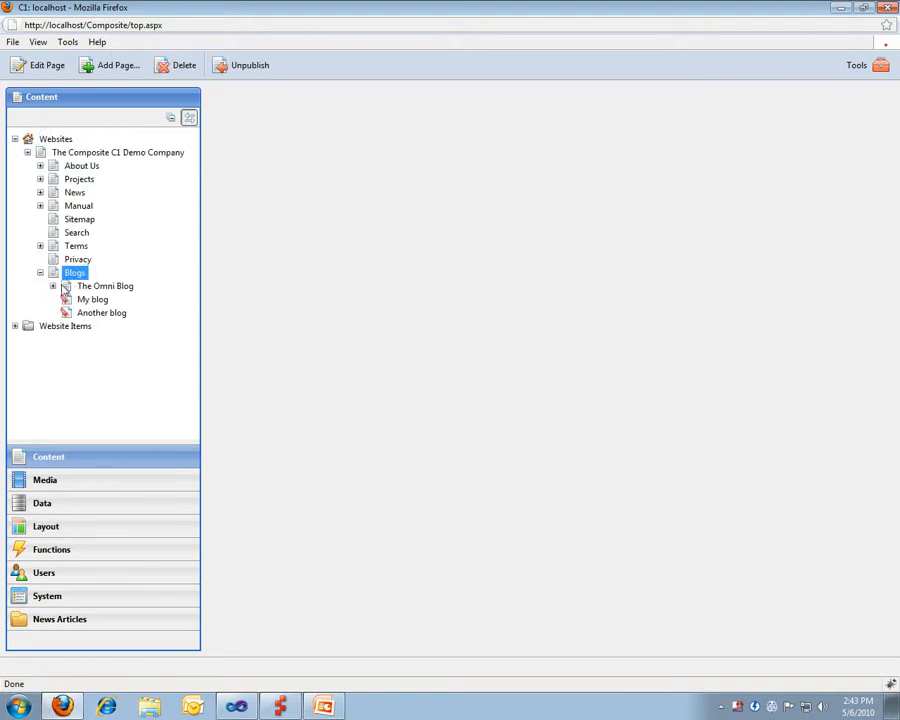
double_click(104, 286)
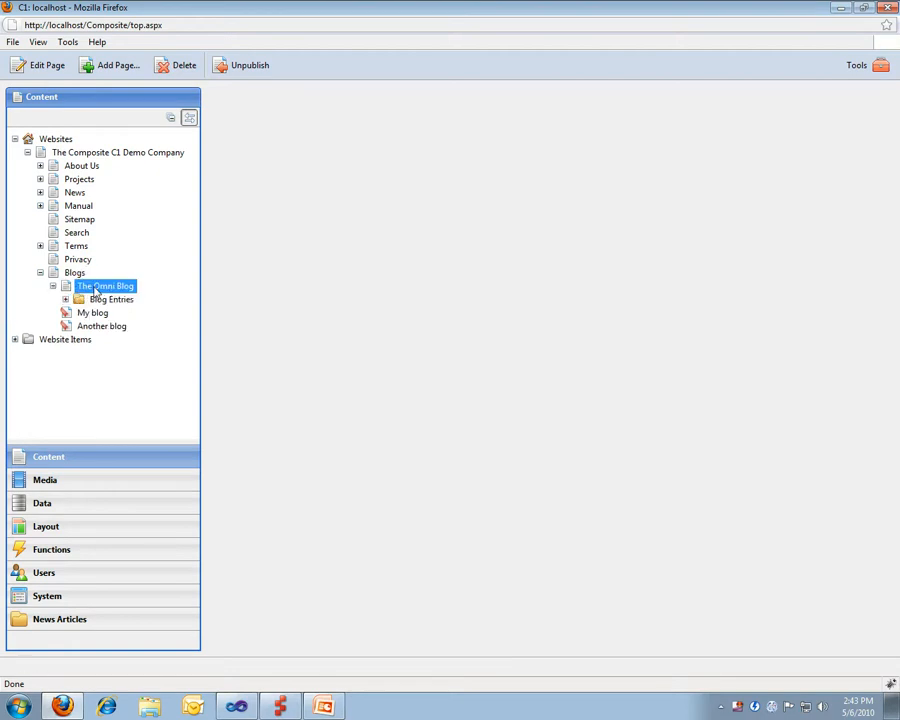
left_click(110, 299)
Step: Give the Editors group only Read permission on Blog Entries and save the permissions
right_click(100, 302)
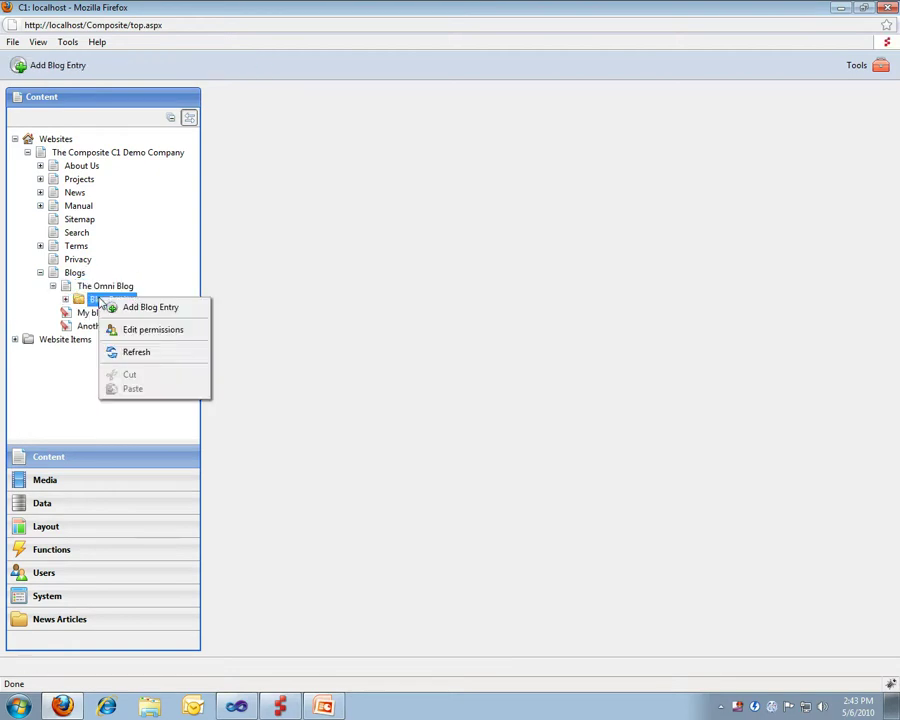
left_click(150, 329)
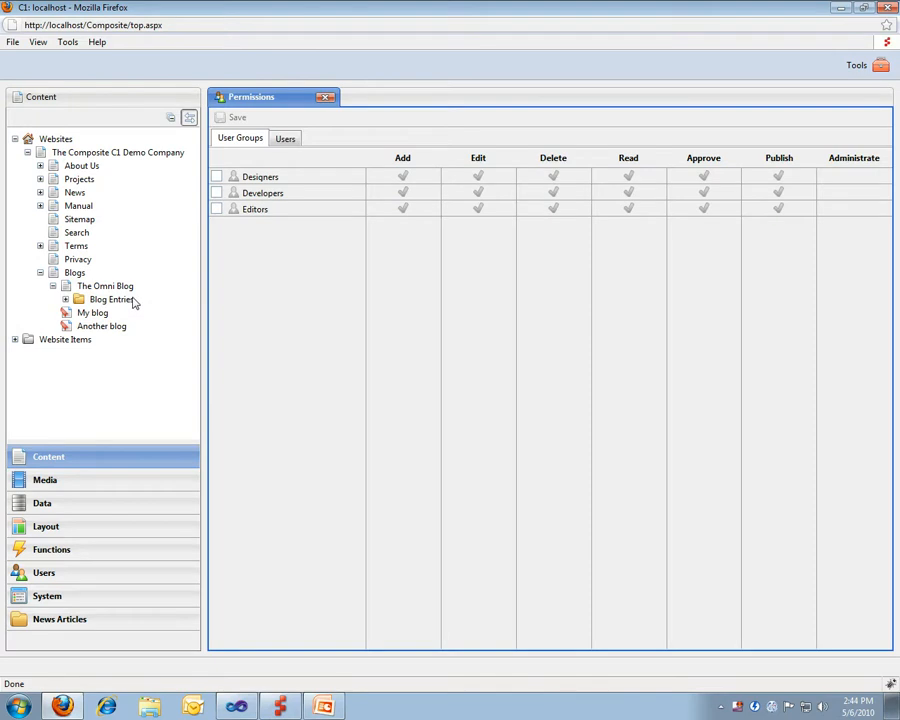
left_click(216, 209)
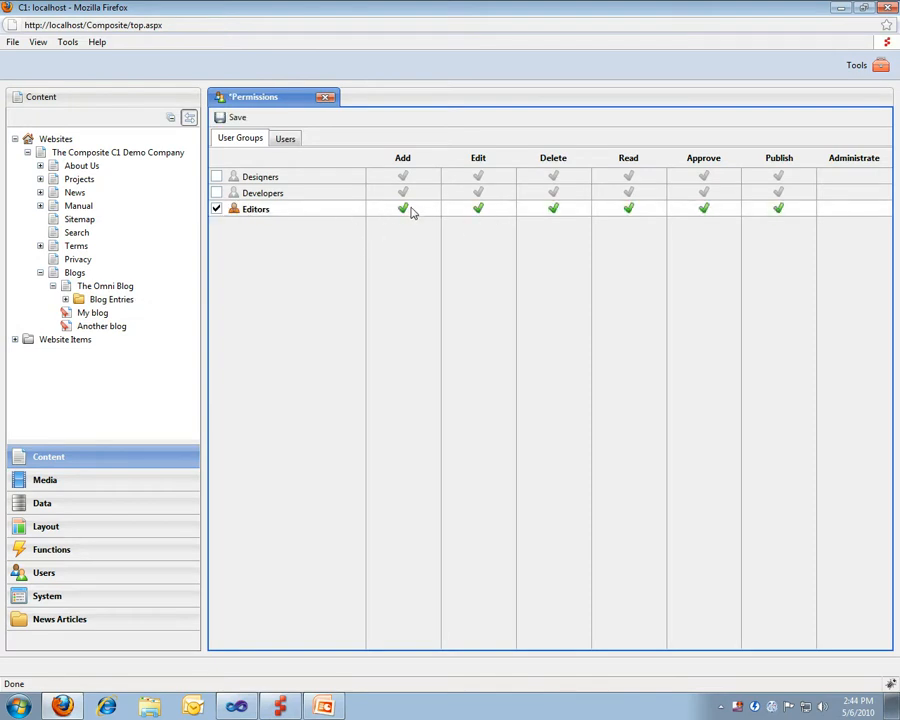
left_click(403, 208)
left_click(478, 209)
left_click(553, 209)
left_click(628, 209)
left_click(703, 209)
left_click(779, 209)
left_click(628, 209)
left_click(237, 117)
key("alt+Tab")
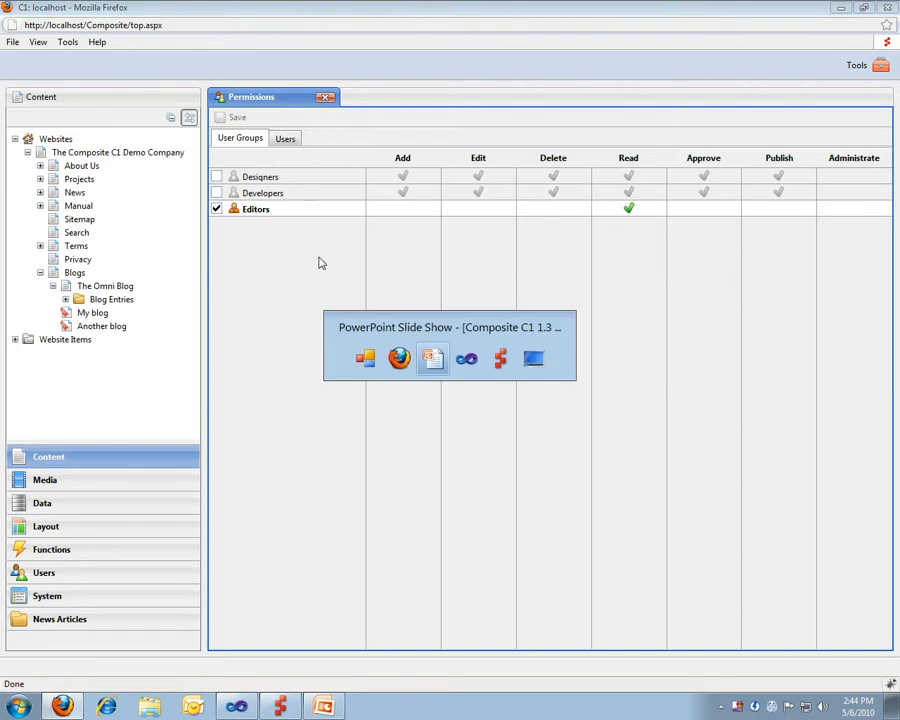